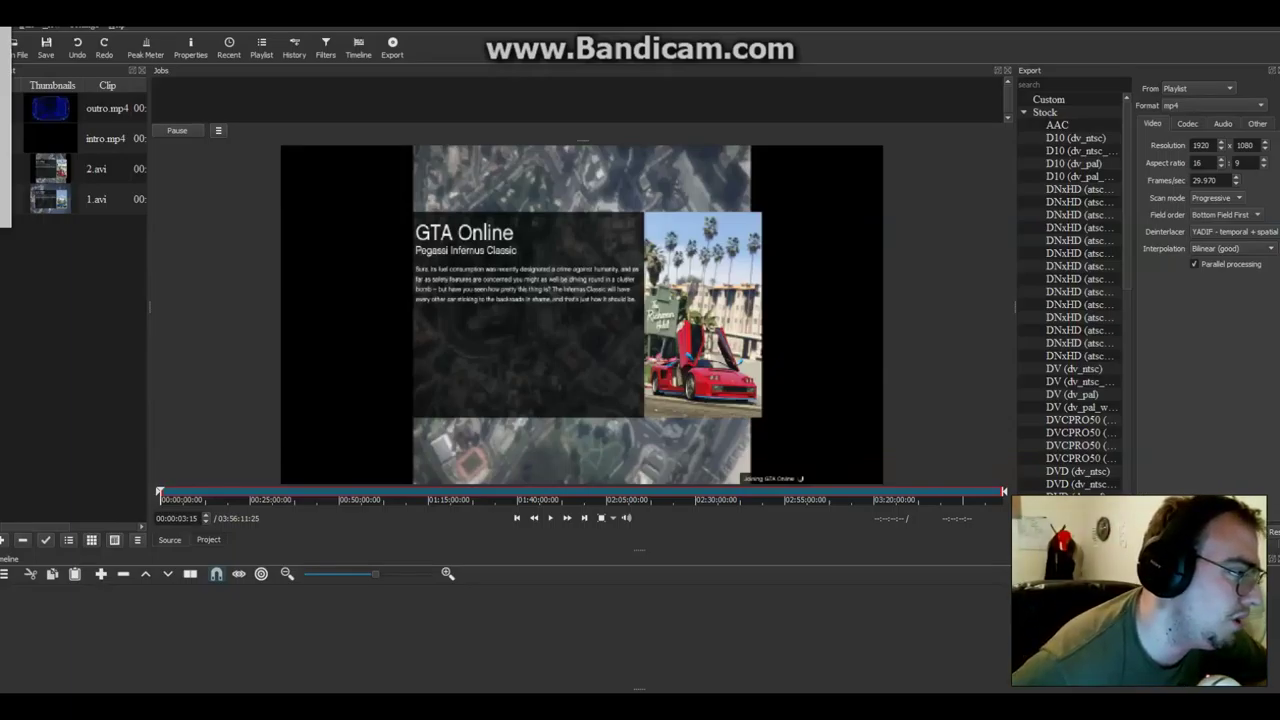
Select the intro clip in the four-clip playlist
key("Down")
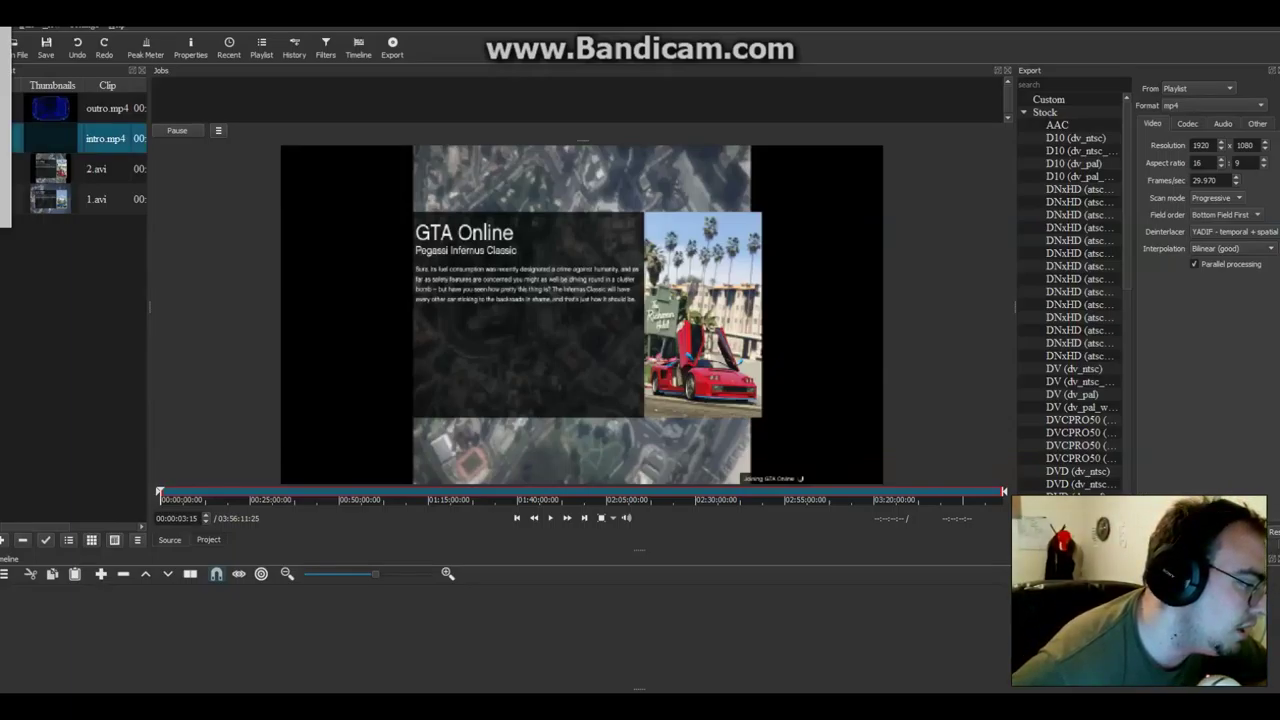
Append intro.mp4 and then 1.avi to the timeline
key("a")
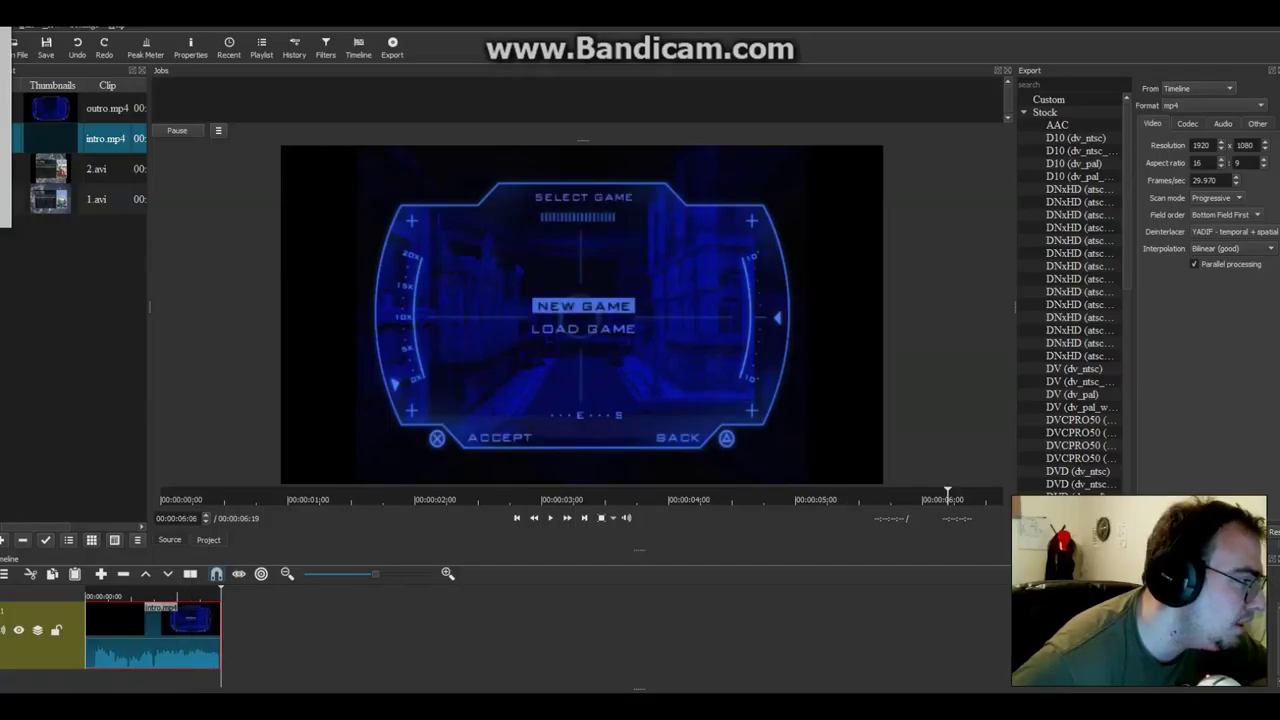
key("Down")
key("Down")
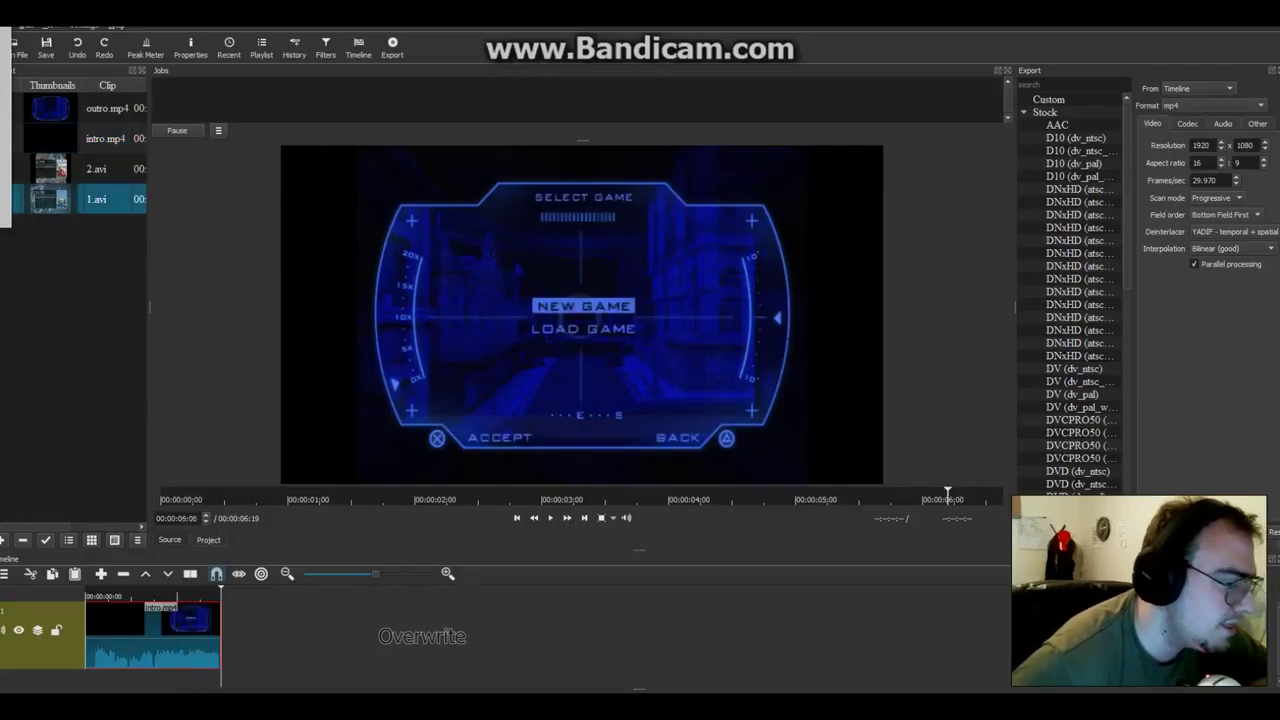
key("Return")
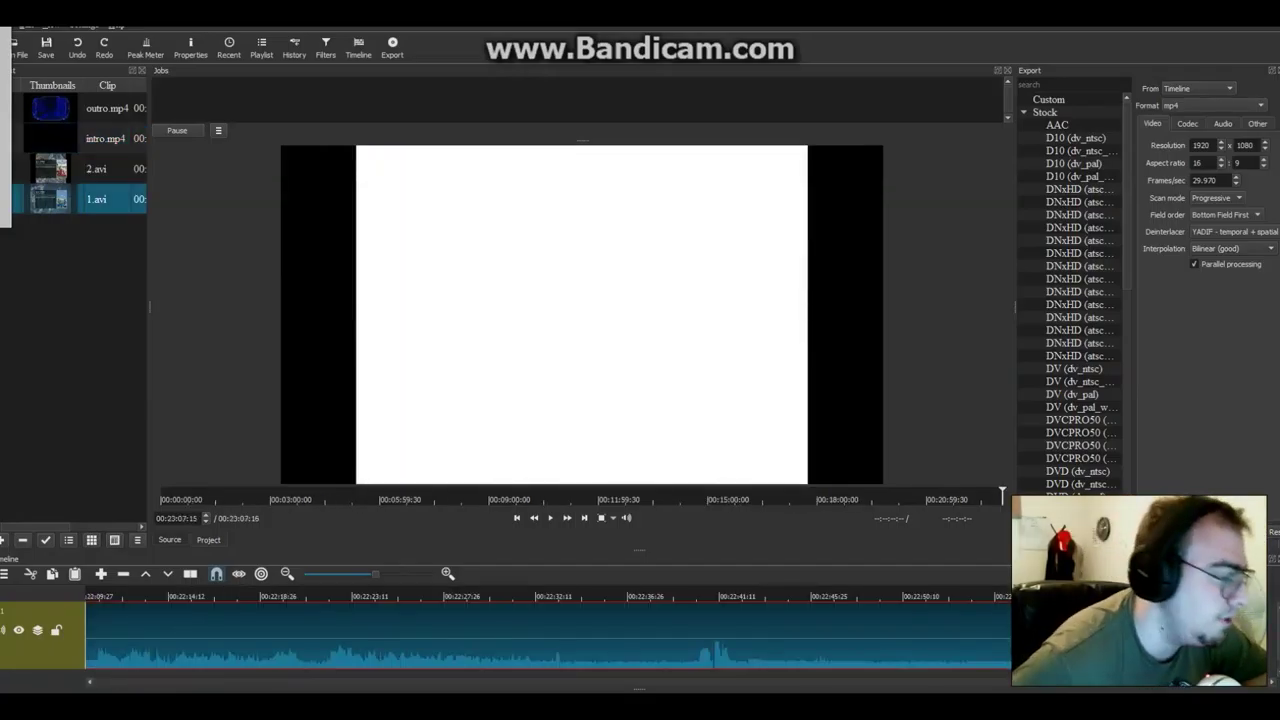
Remove the blank gap between the intro and 1.avi
key("Home")
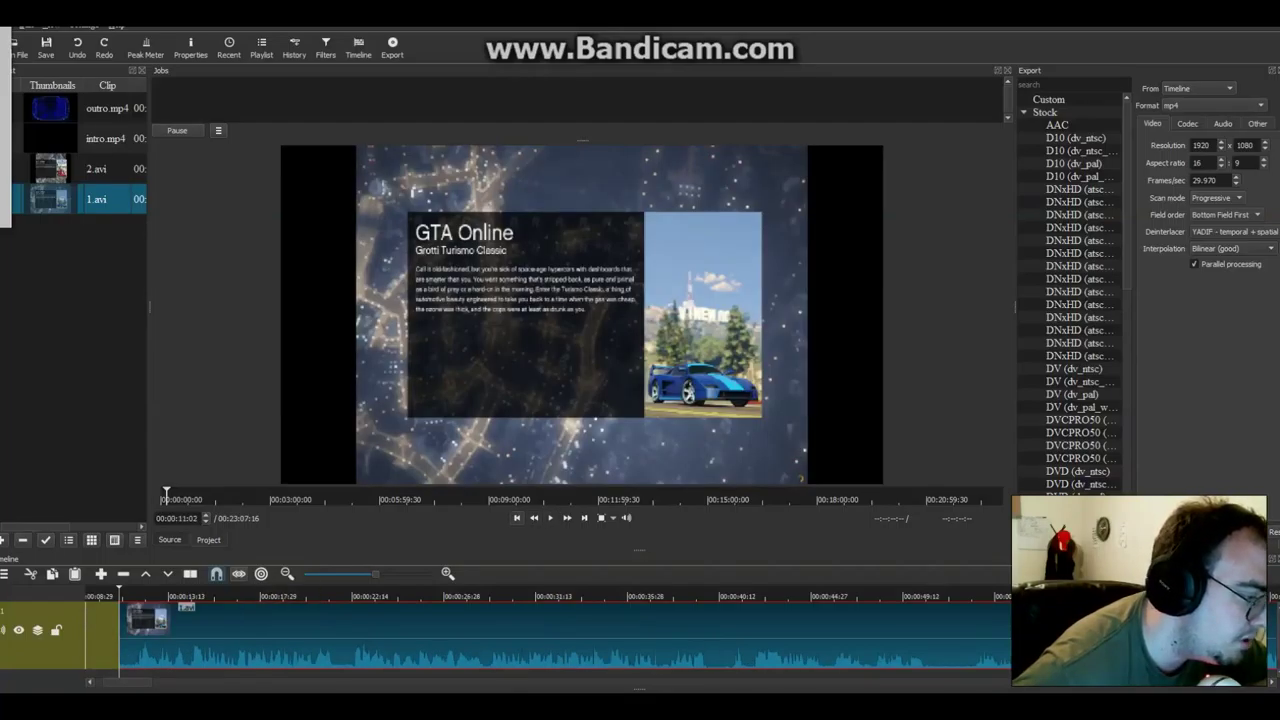
key("Home")
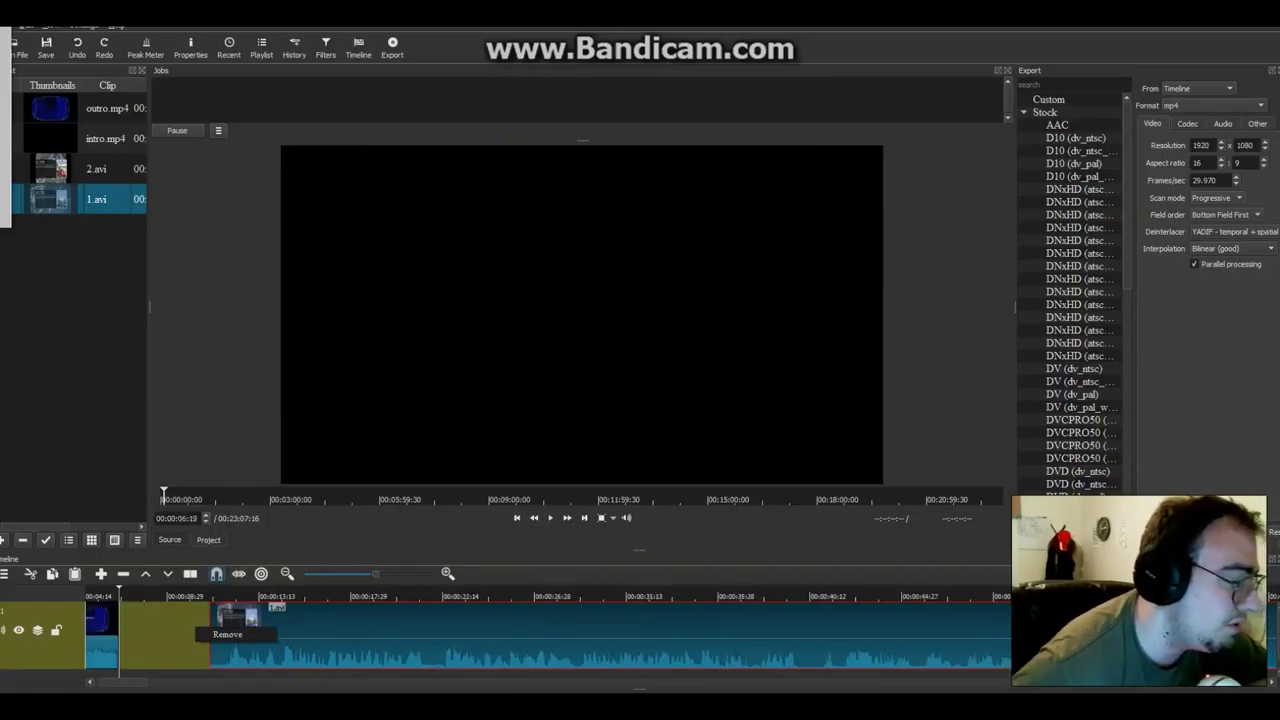
left_click(227, 634)
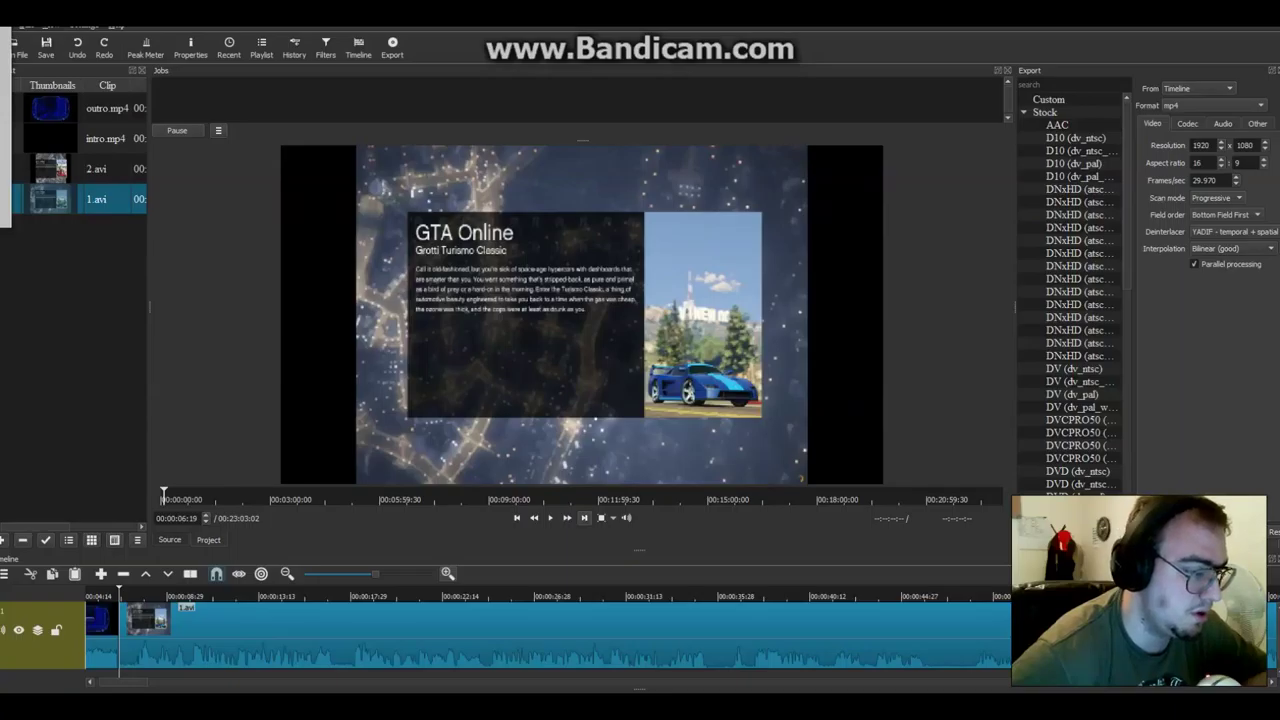
key("End")
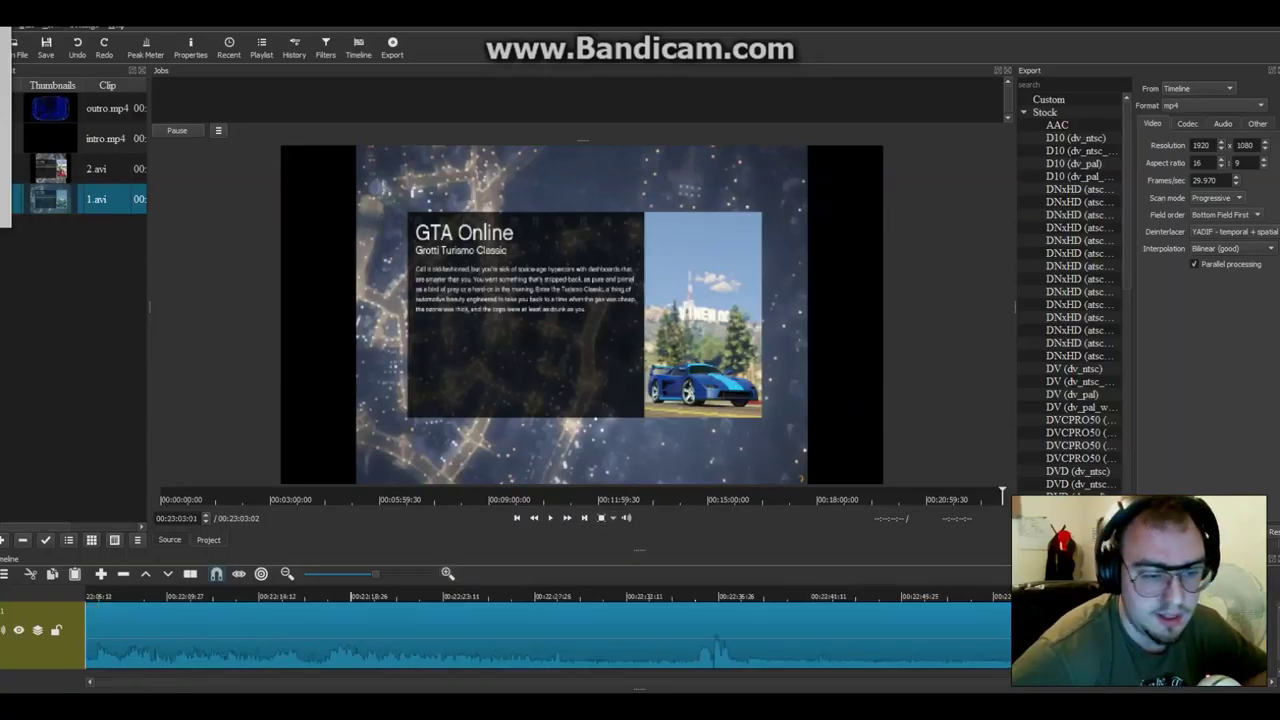
scroll(550, 630, "up", 1)
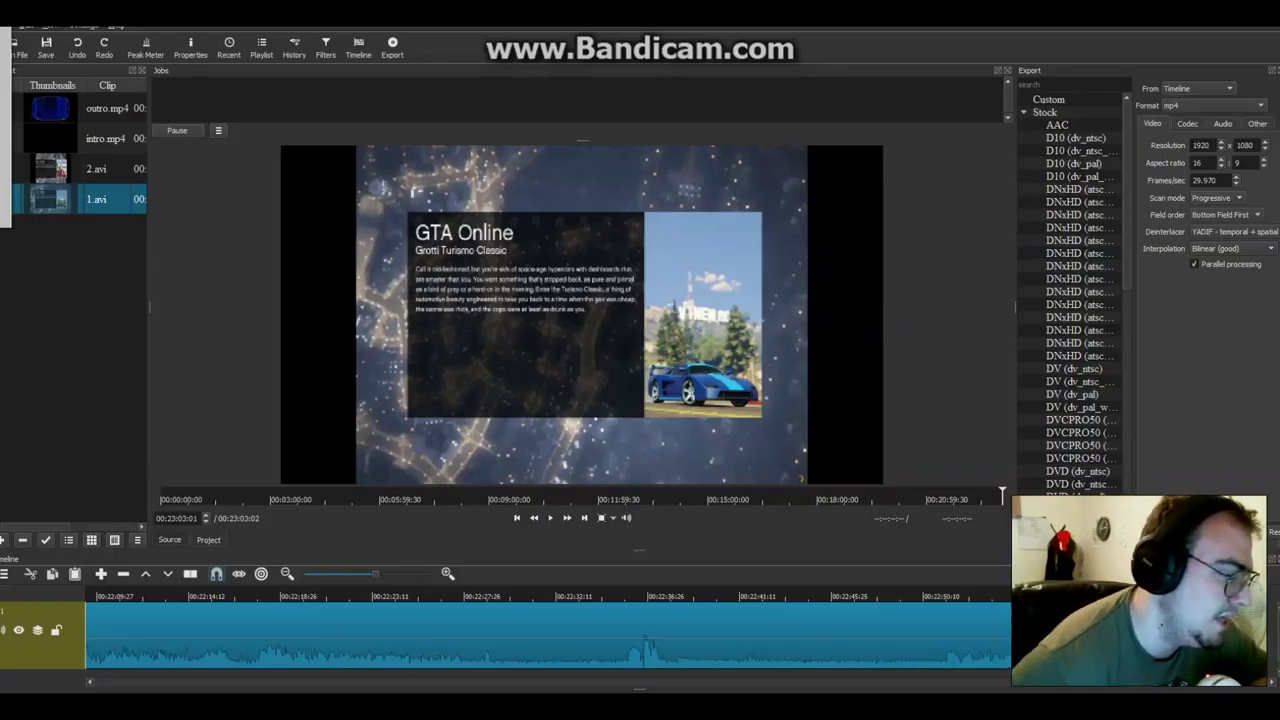
key("Up")
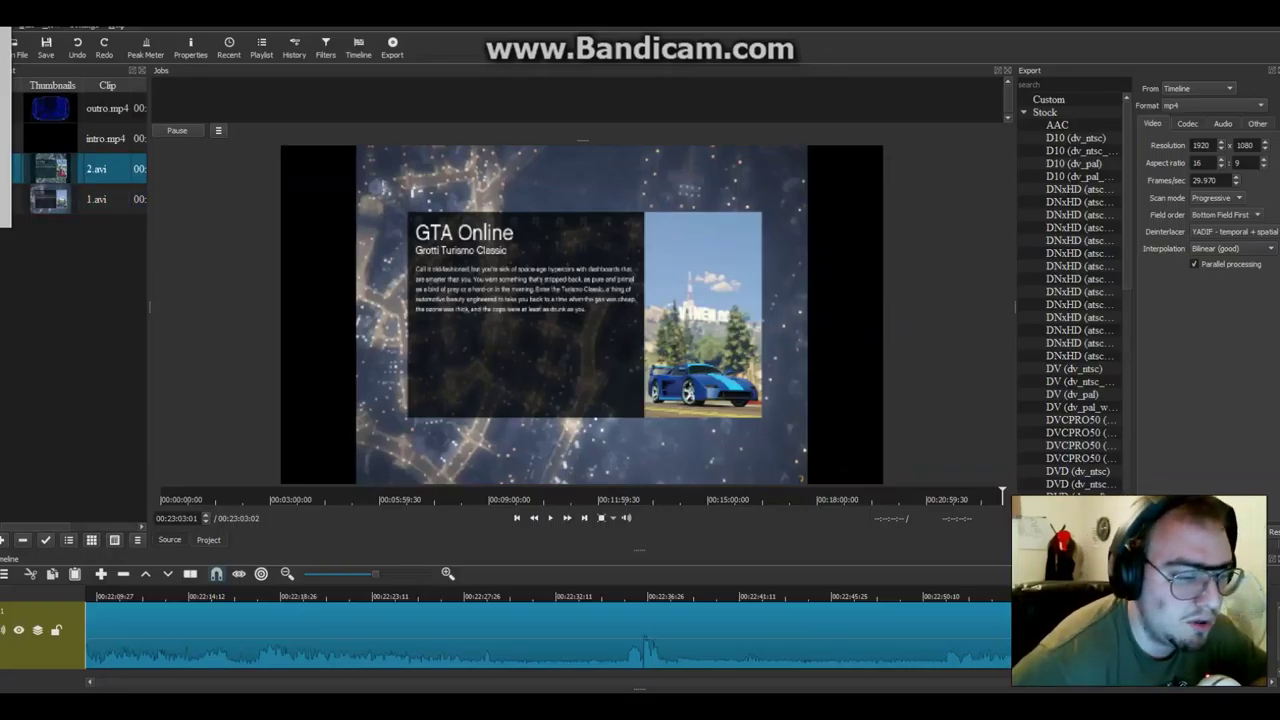
scroll(500, 630, "down", 5)
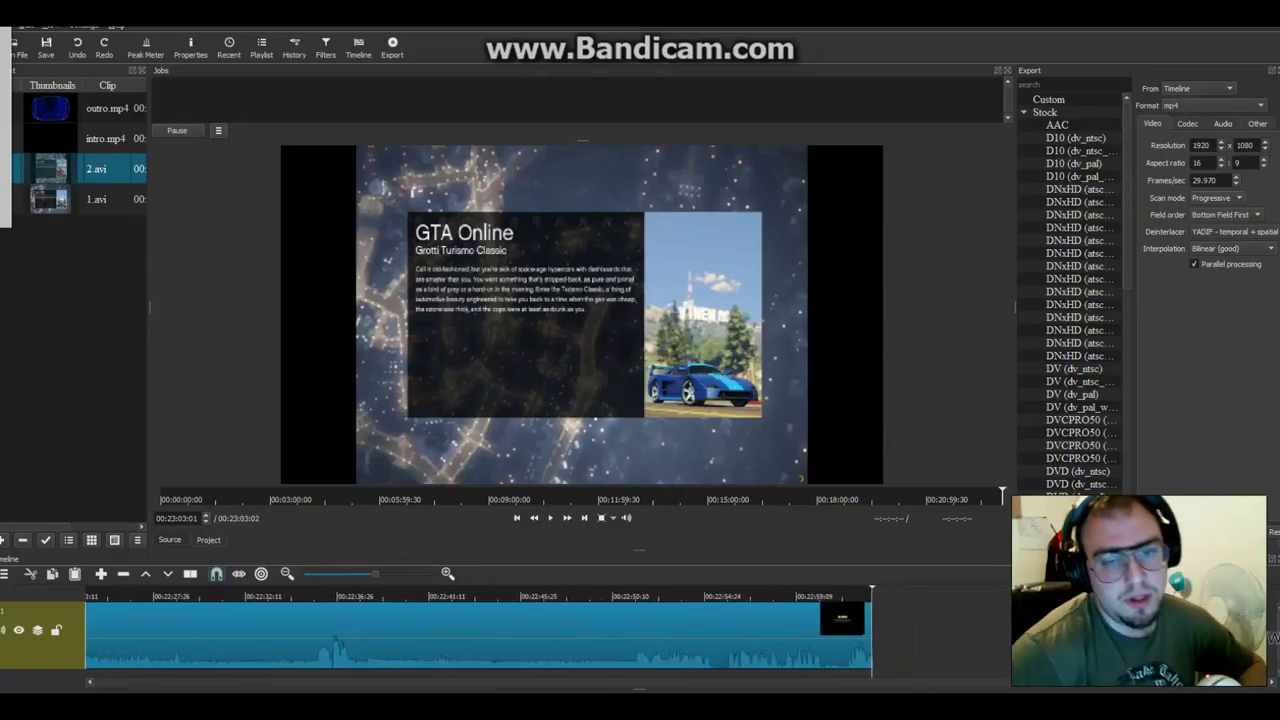
Append 2.avi, remove the gap before it, and slide it against 1.avi
key("a")
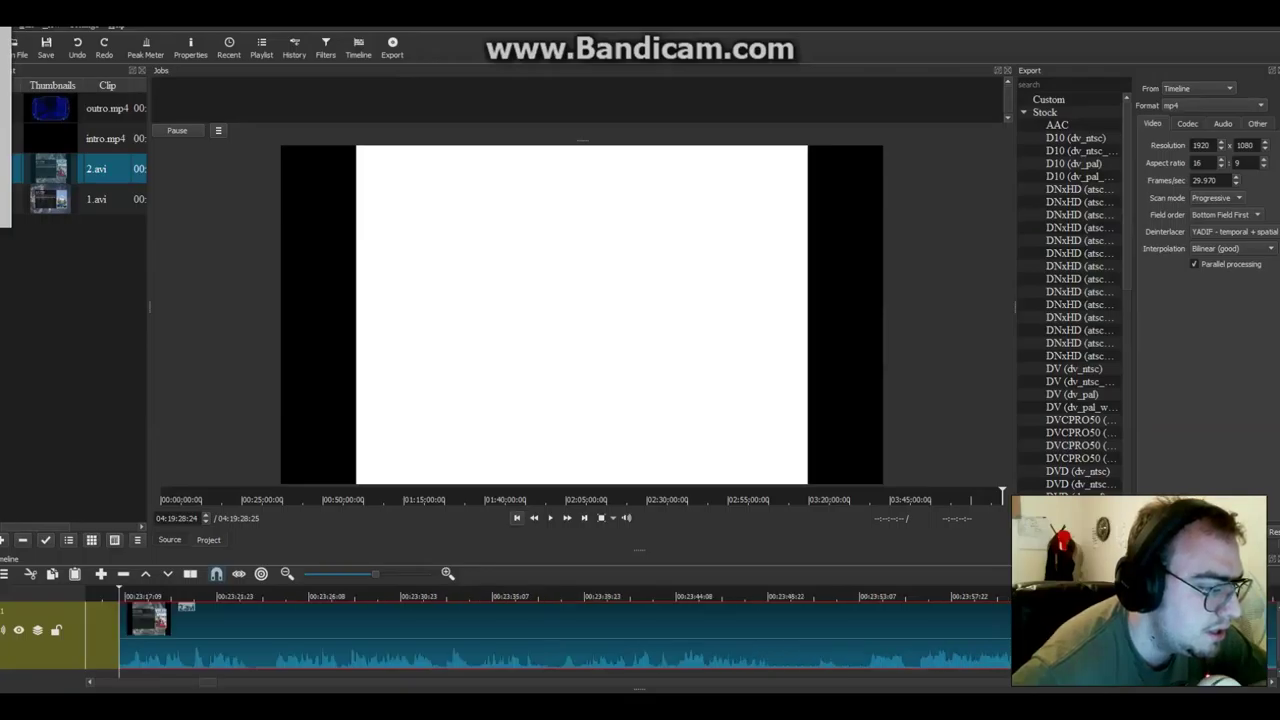
left_click(235, 499)
left_click(118, 596)
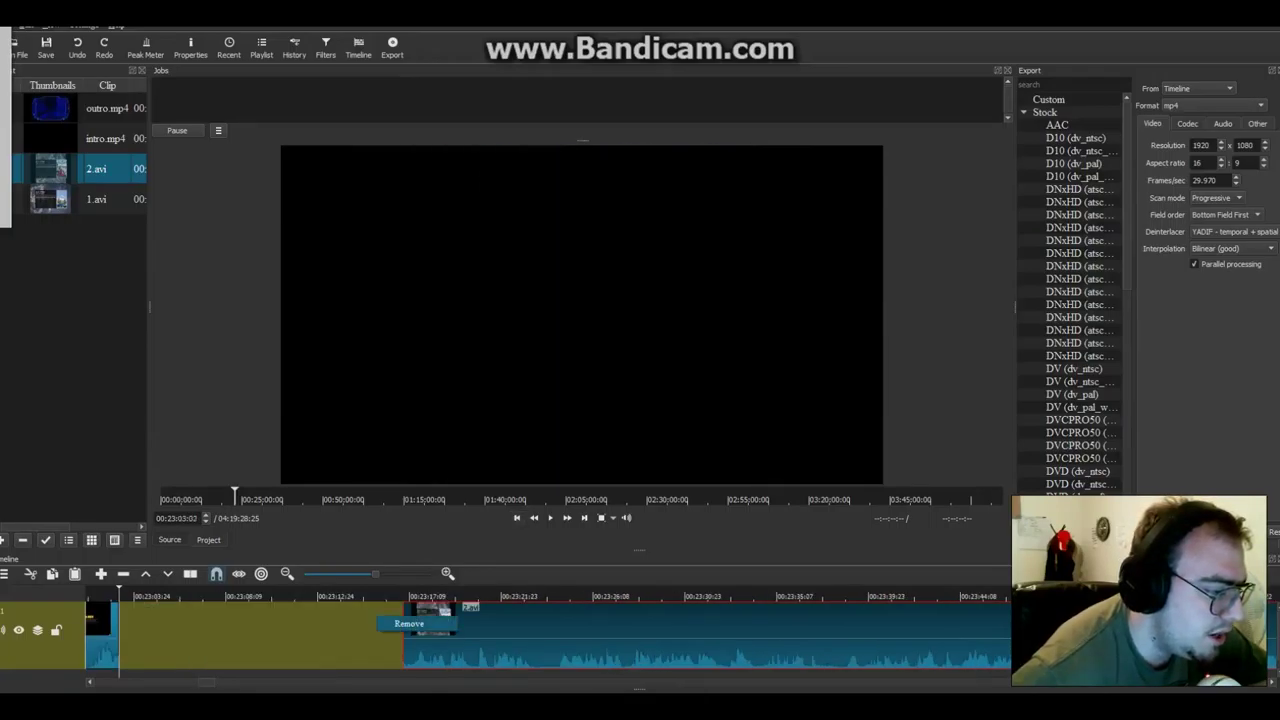
left_click(409, 623)
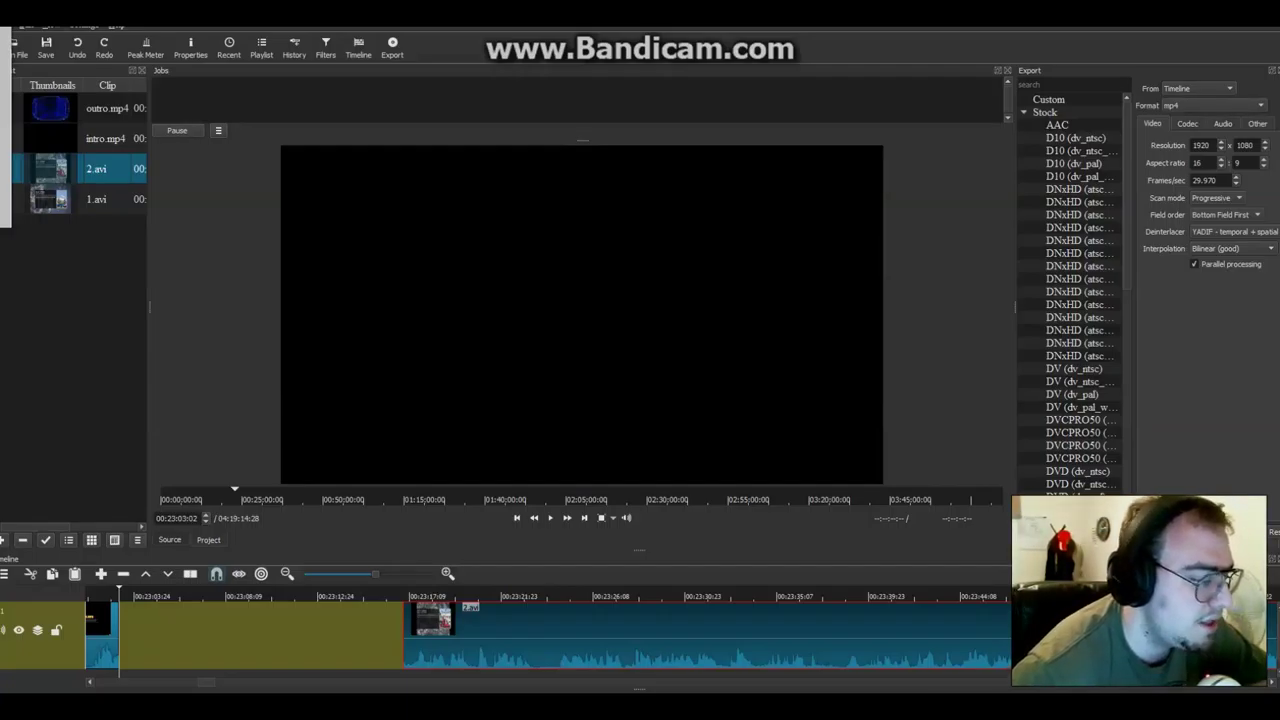
left_click_drag(430, 622, 150, 622)
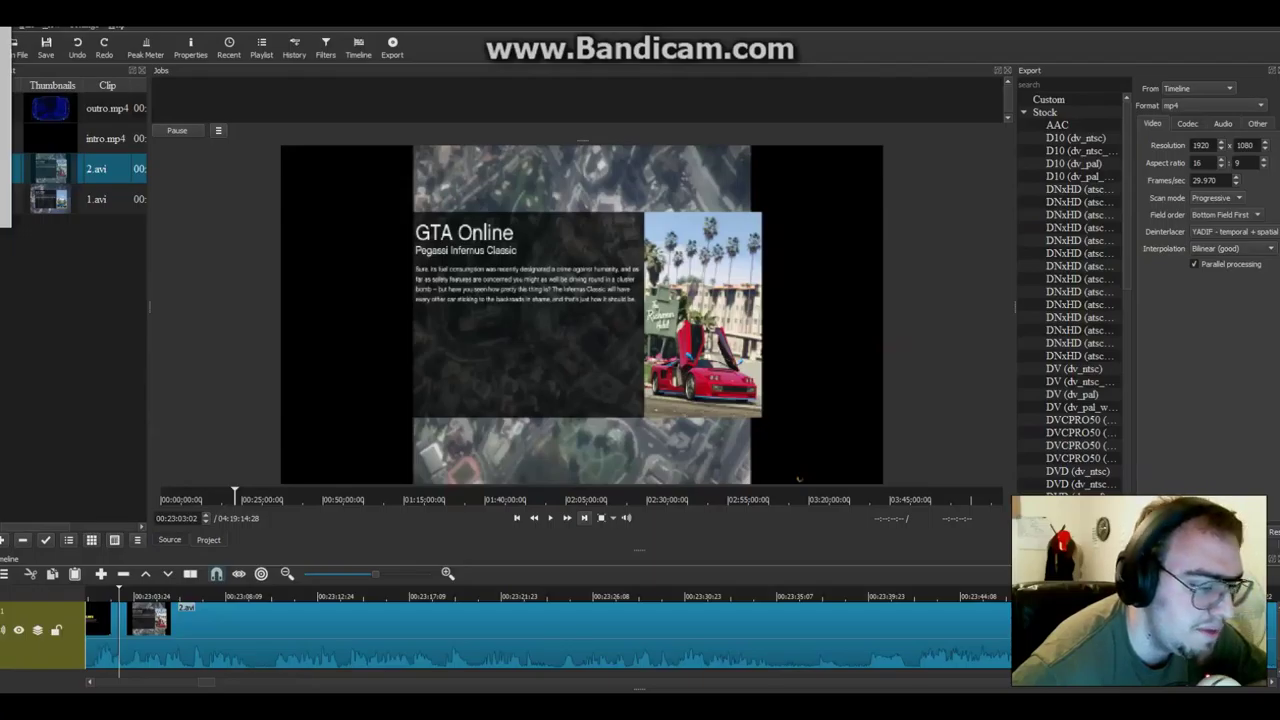
Check the 23-minute junction where 2.avi now starts right after 1.avi
key("End")
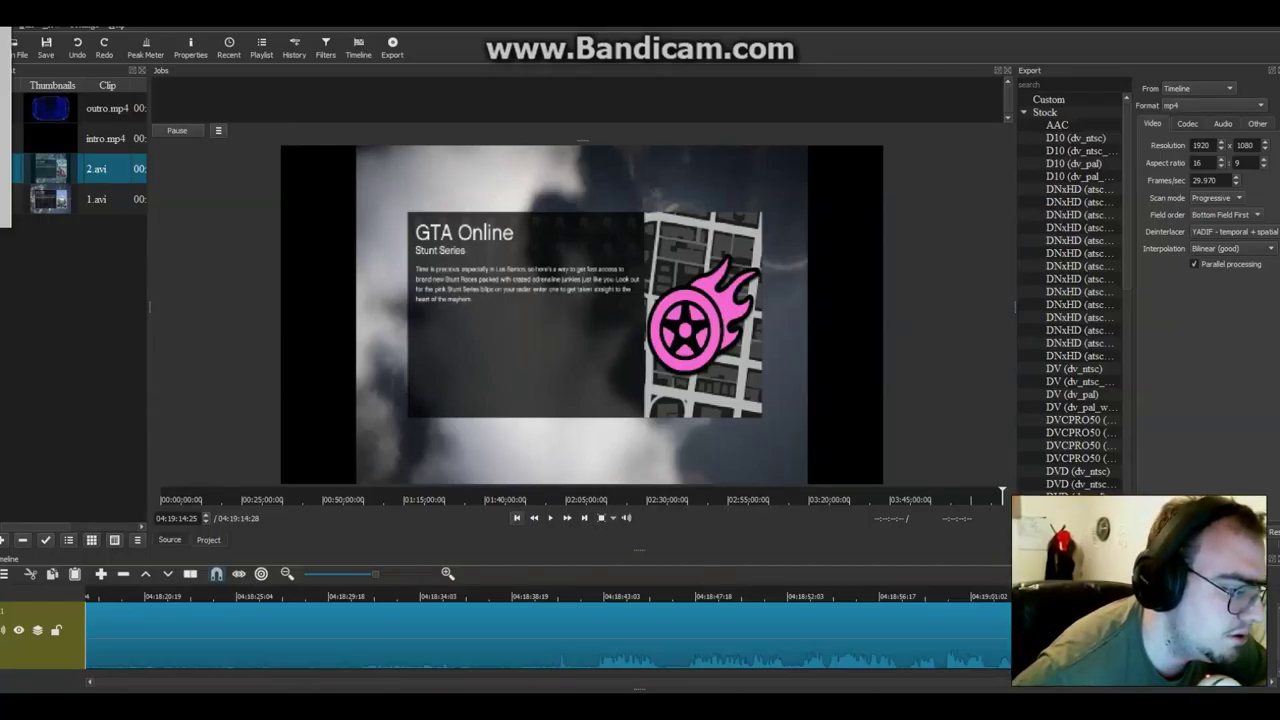
left_click(516, 517)
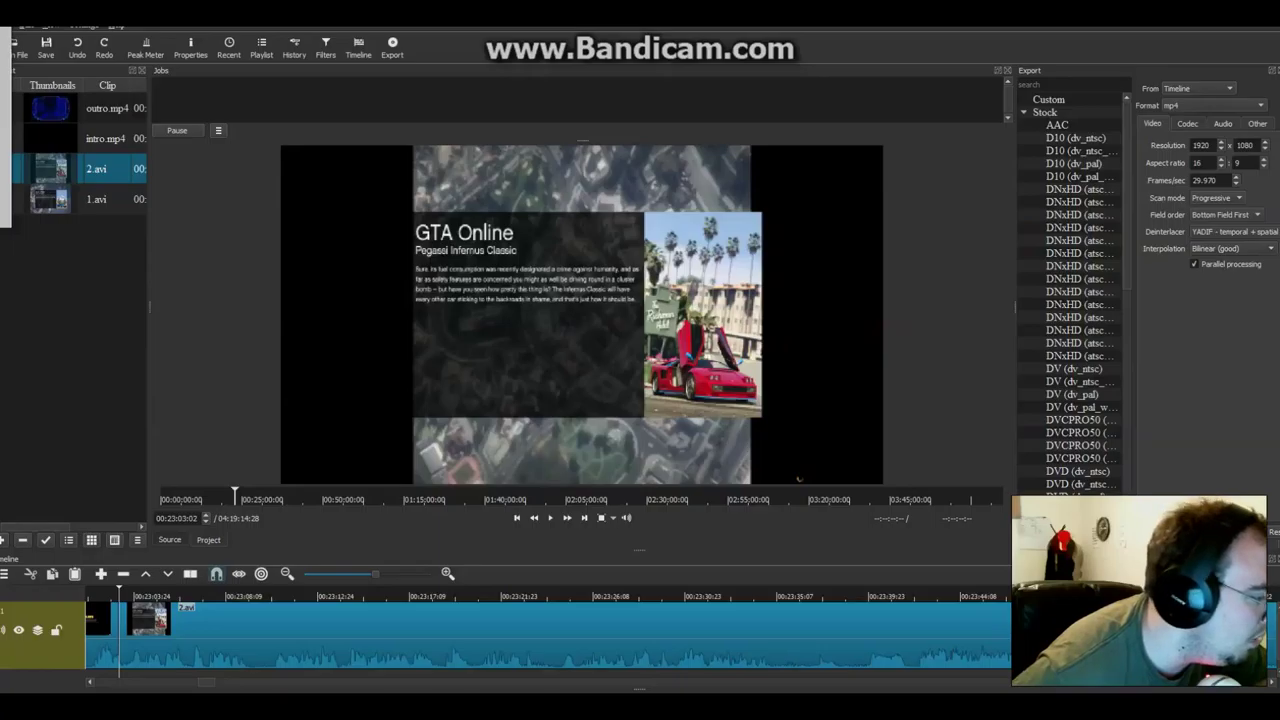
scroll(500, 630, "up", 3)
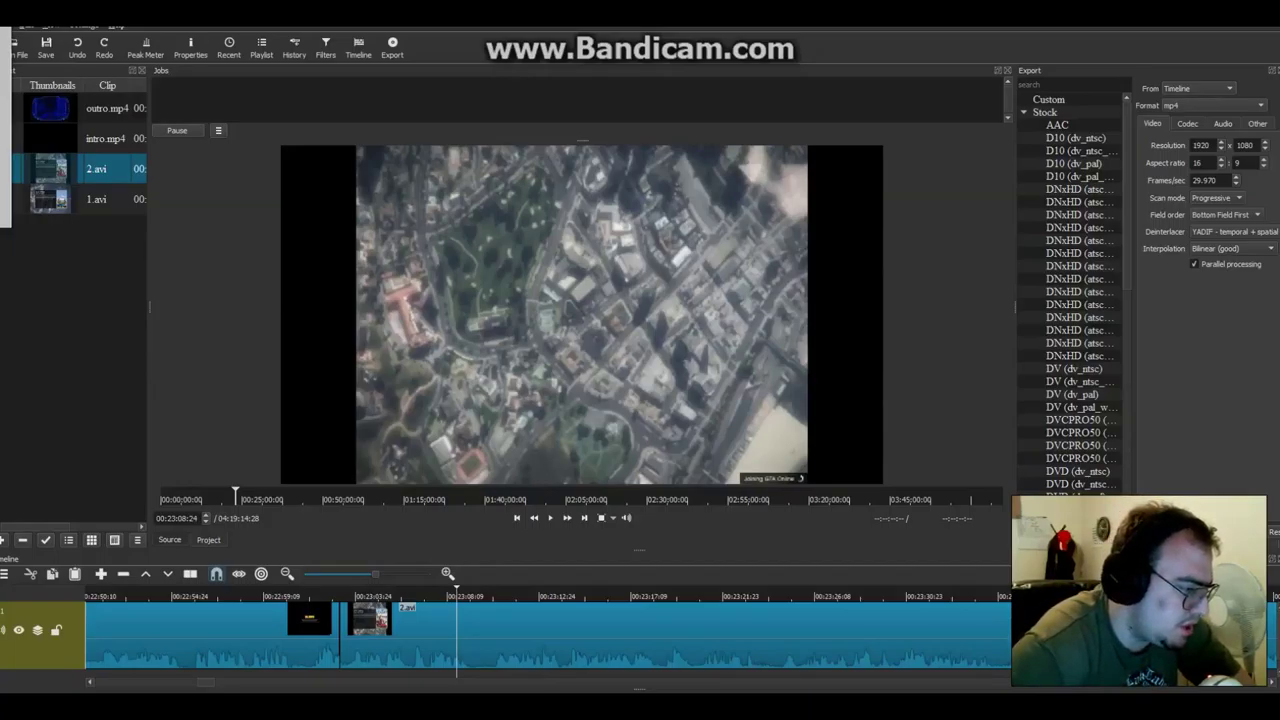
scroll(448, 600, "up", 10)
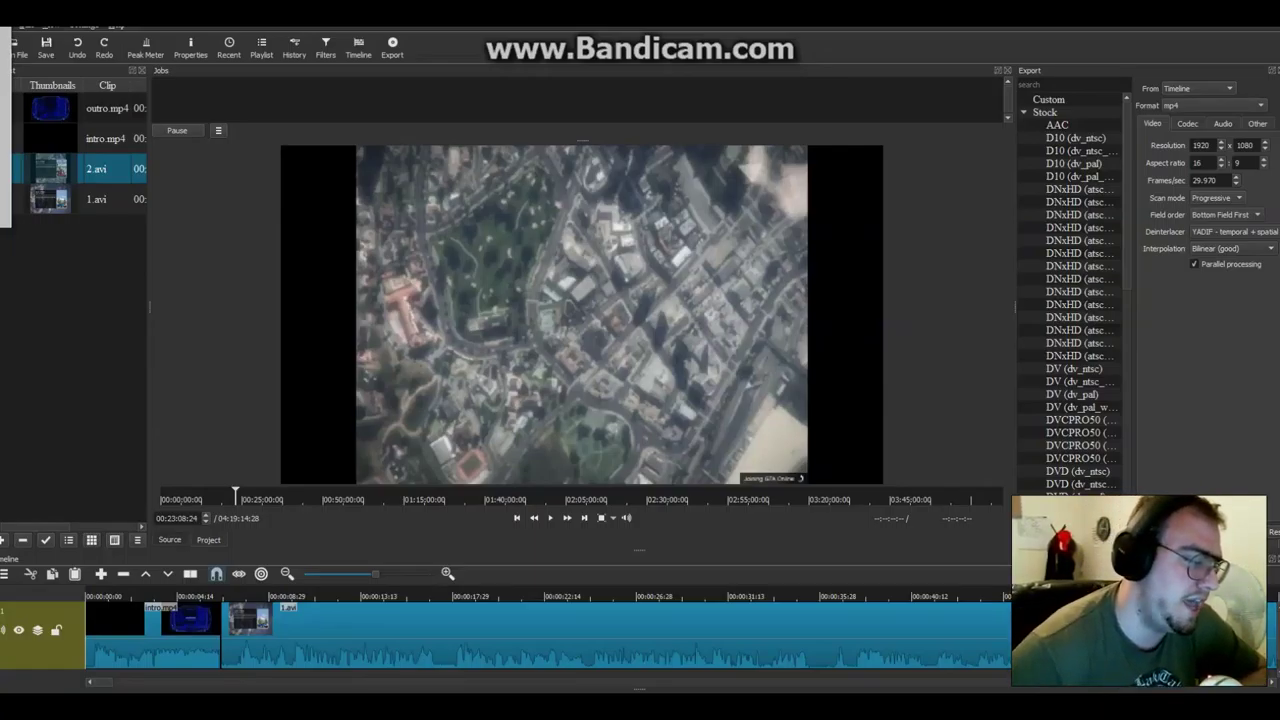
scroll(550, 630, "down", 10)
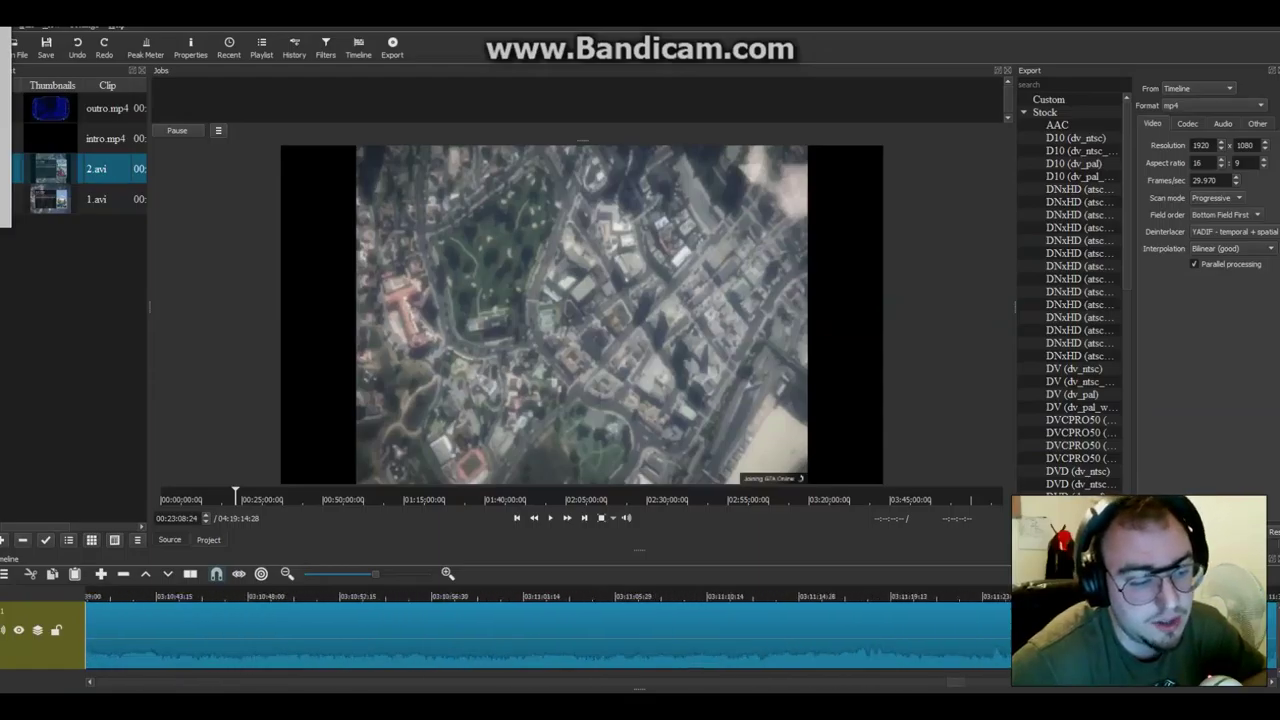
scroll(550, 630, "down", 10)
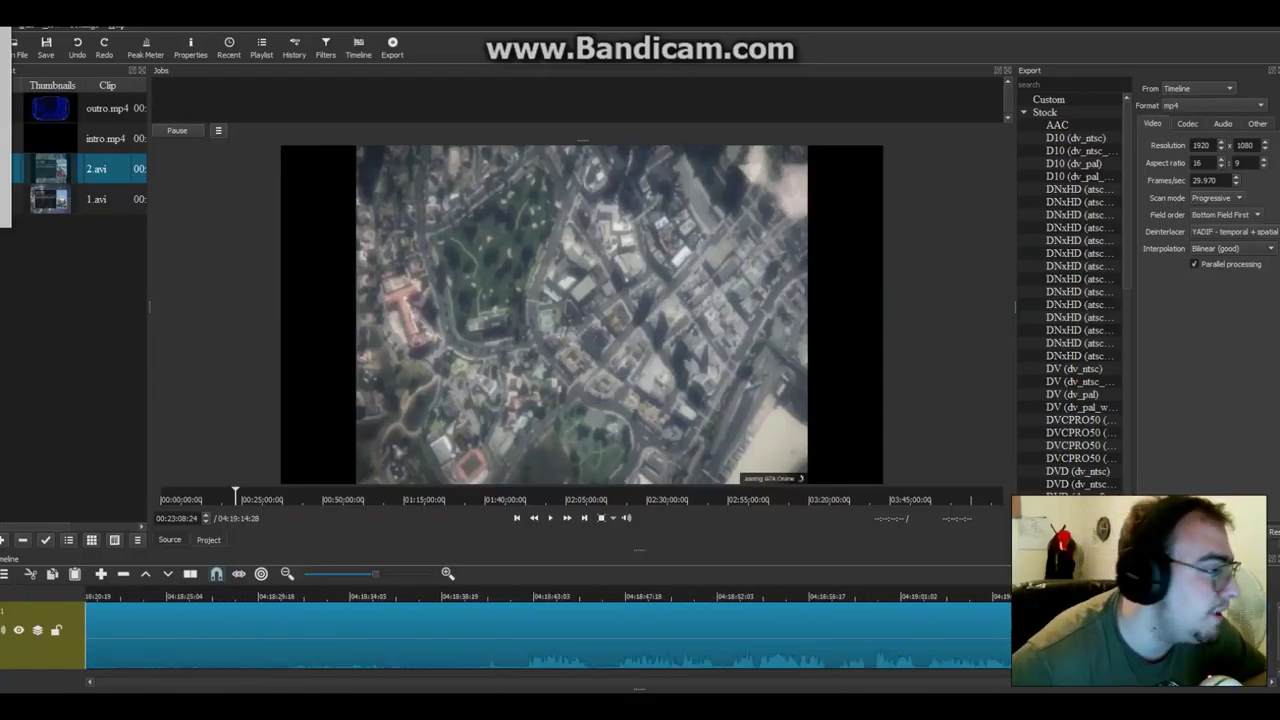
Select outro.mp4 in the playlist
left_click(105, 108)
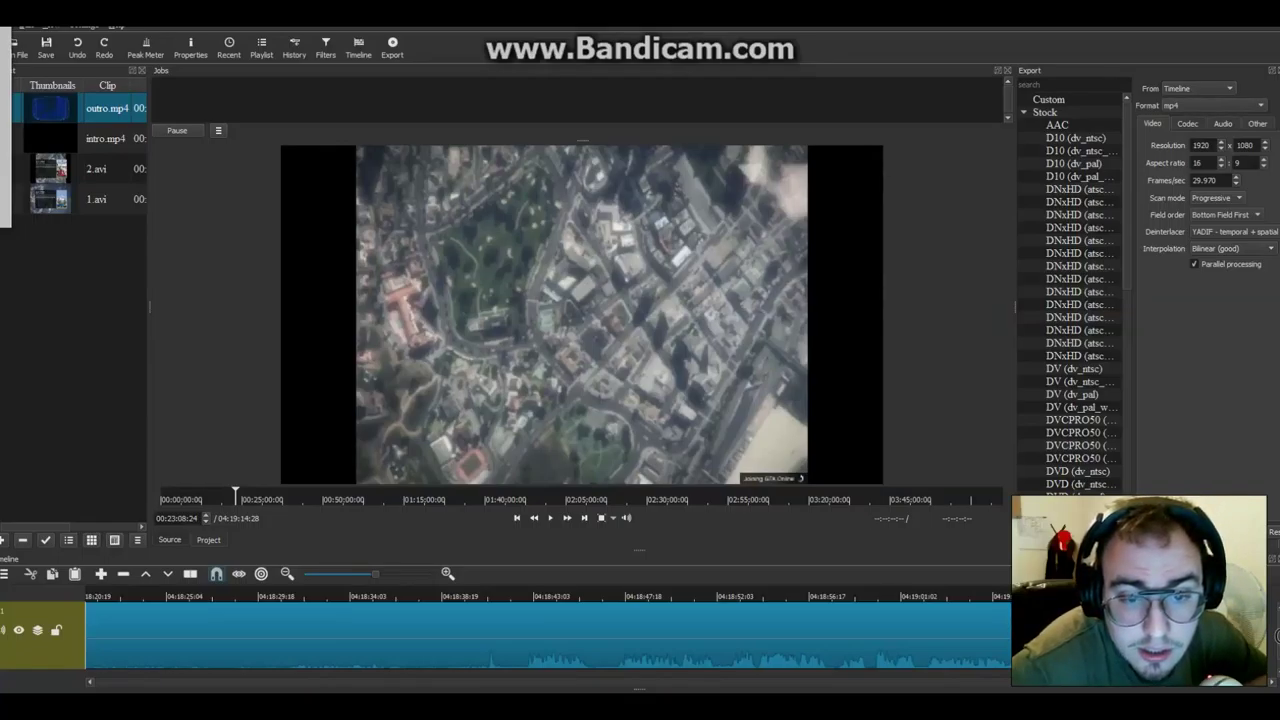
Append outro.mp4 to the end of the timeline after 2.avi
key("End")
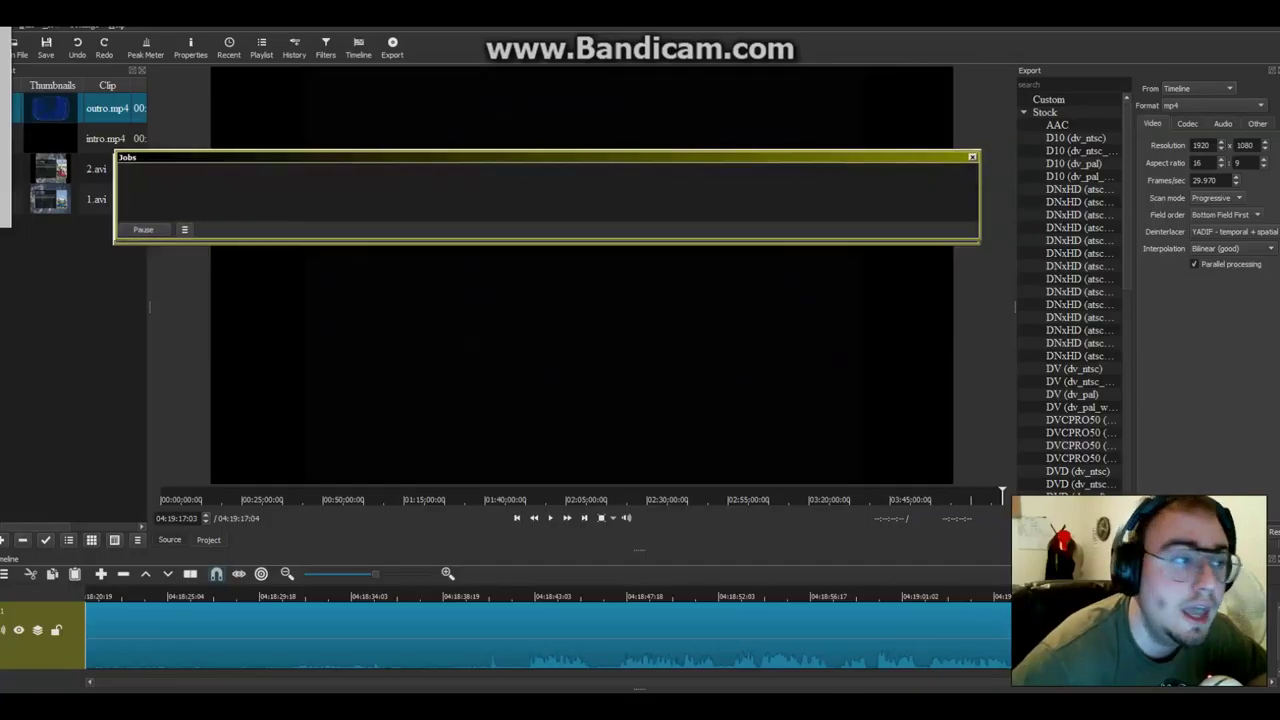
Dock the floating Jobs panel at the top of the main window, above the preview
left_click_drag(540, 157, 540, 70)
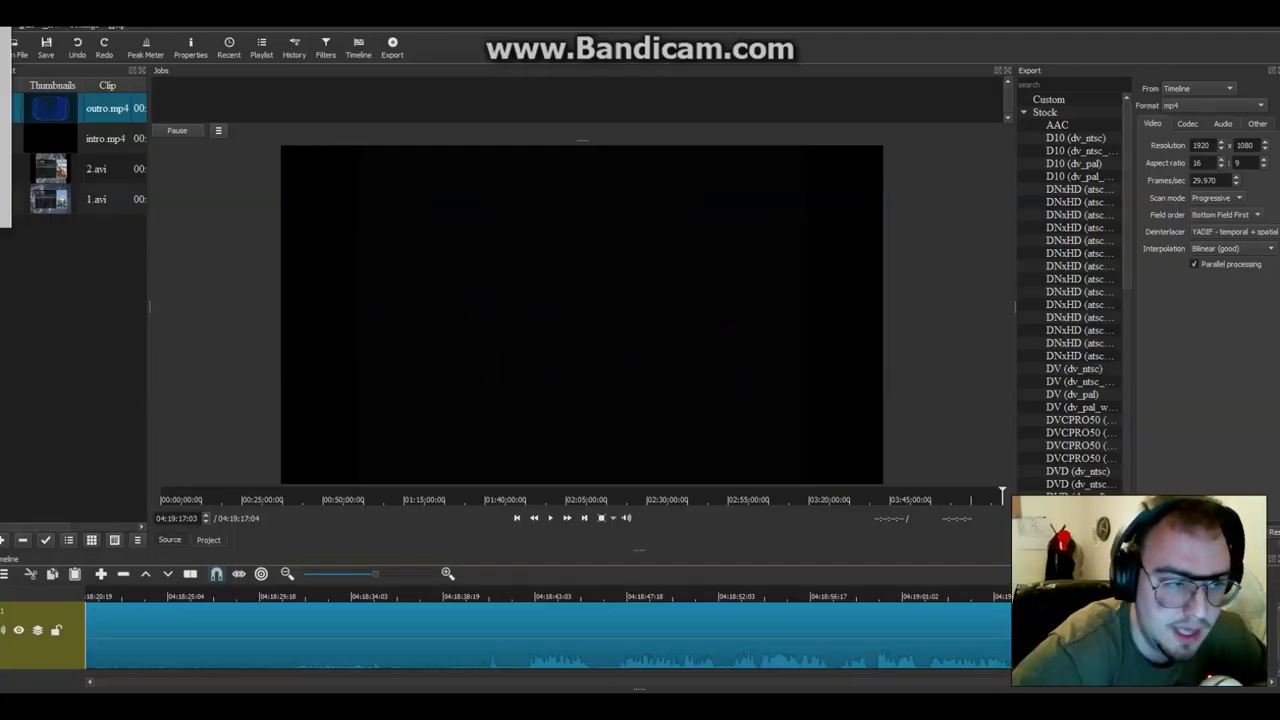
scroll(1078, 300, "down", 6)
scroll(1078, 300, "down", 4)
scroll(1078, 300, "up", 4)
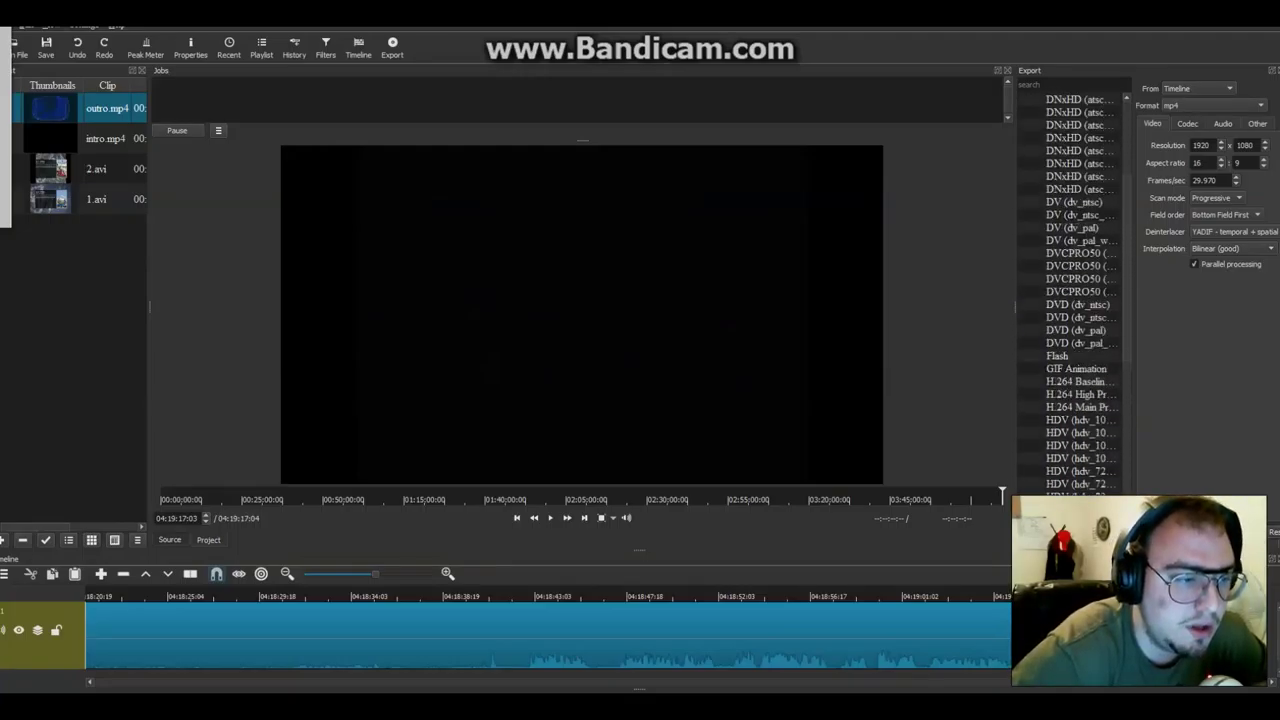
scroll(1078, 300, "up", 3)
scroll(1078, 300, "down", 6)
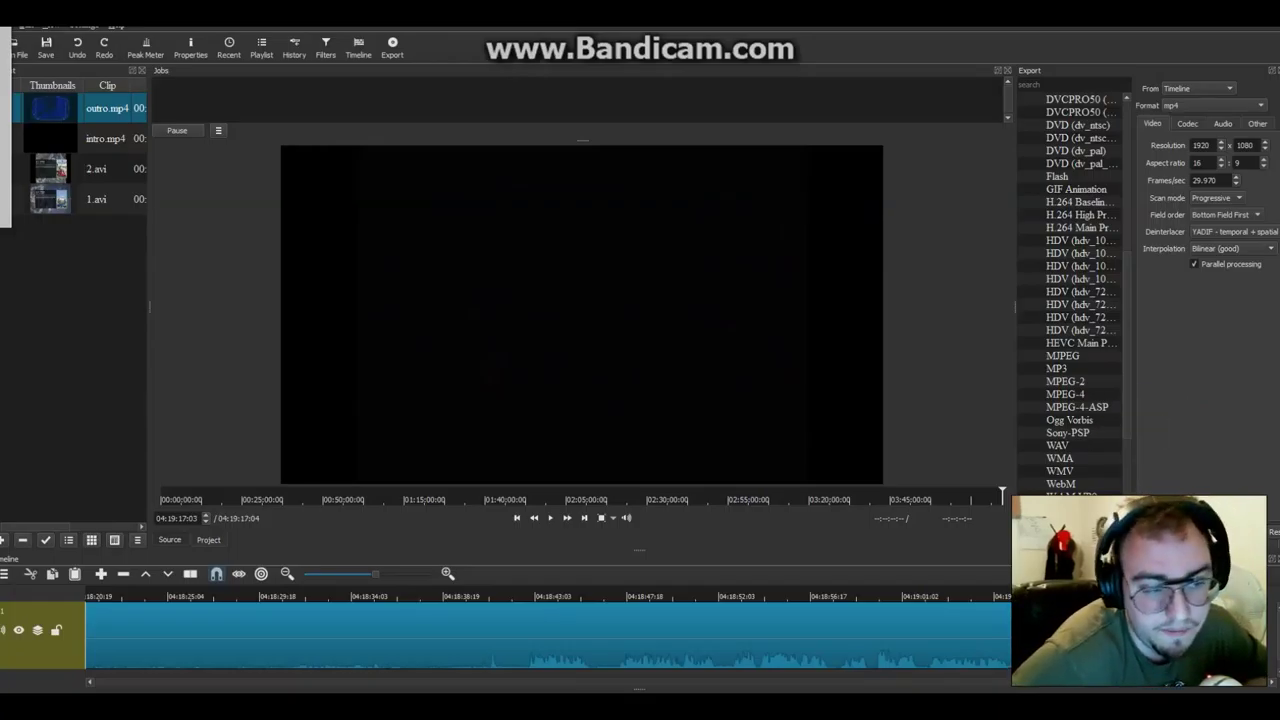
Choose the MPEG-4 export preset and start exporting the timeline
left_click(1065, 394)
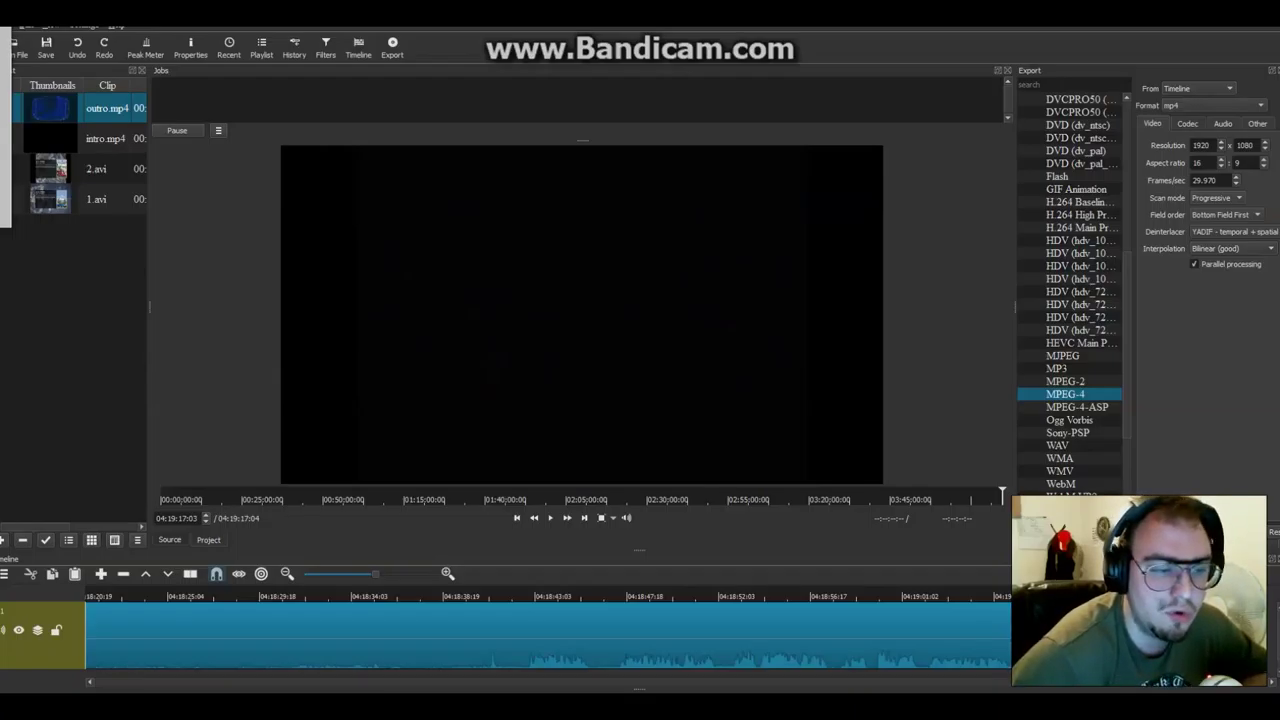
key("Return")
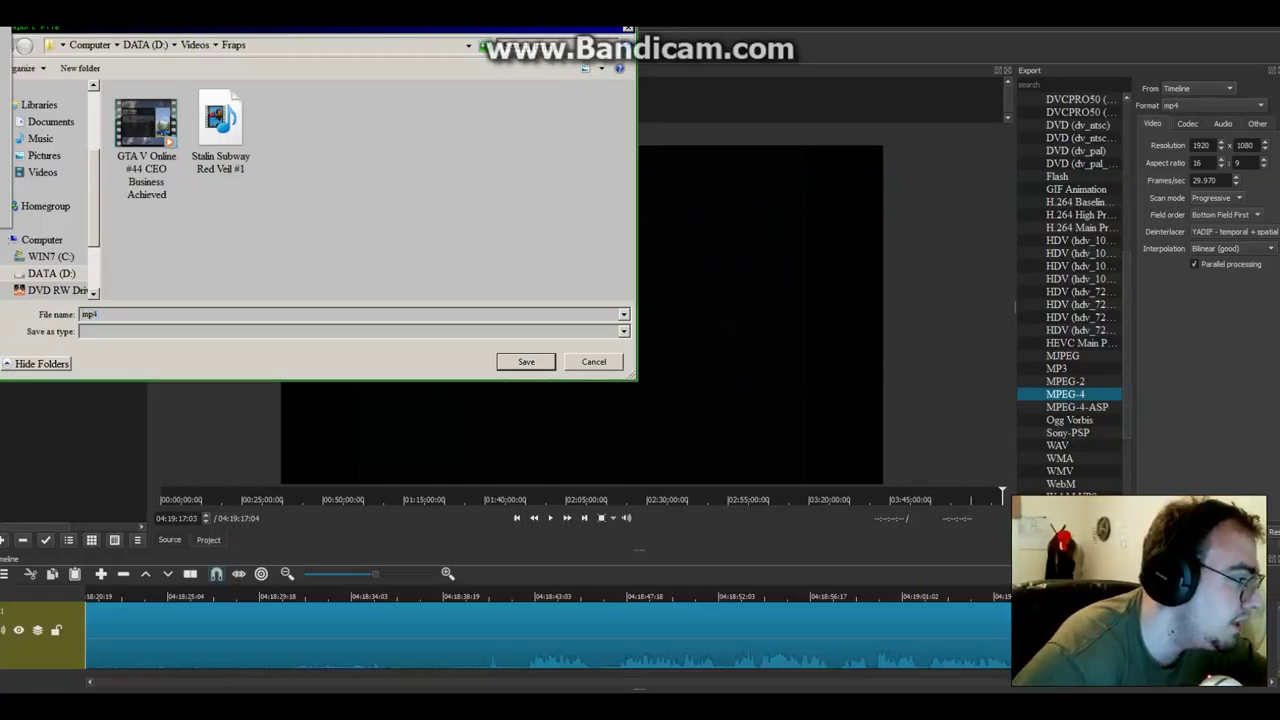
Save the export as 'GTA V Online #44 CEO Business Achieved (good version).mp4' in Videos/Fraps
left_click(146, 145)
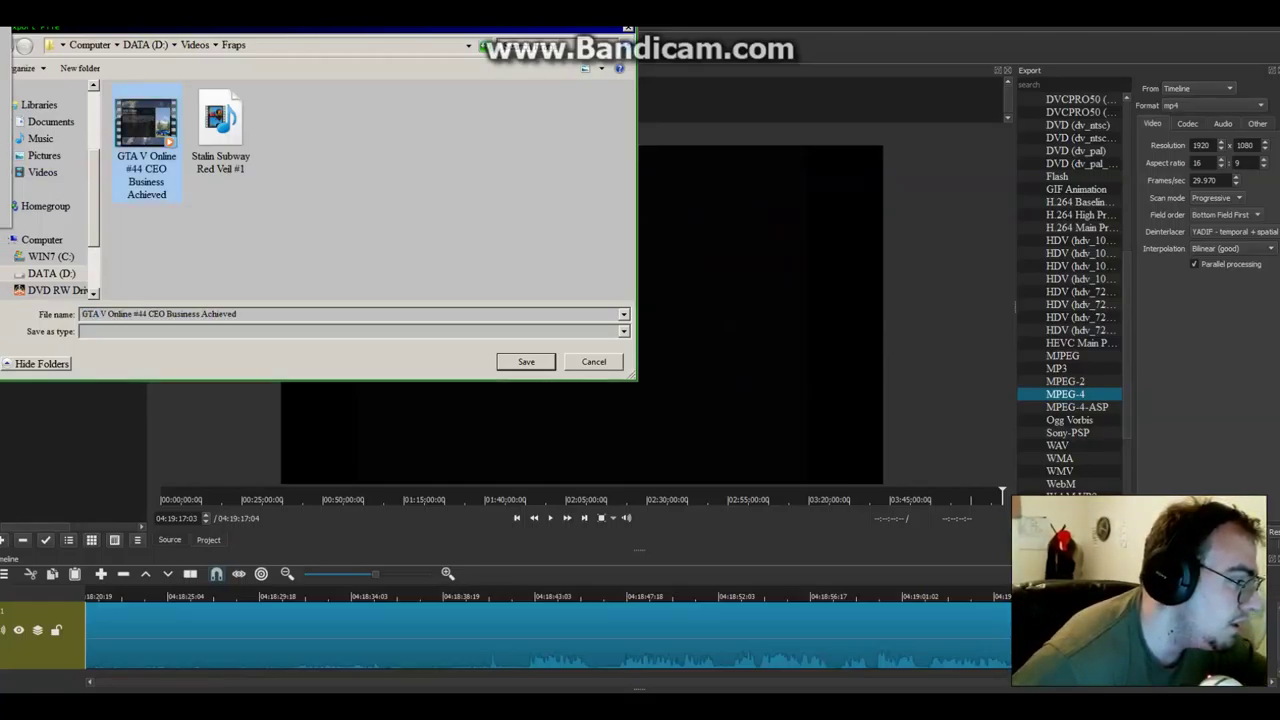
left_click(350, 314)
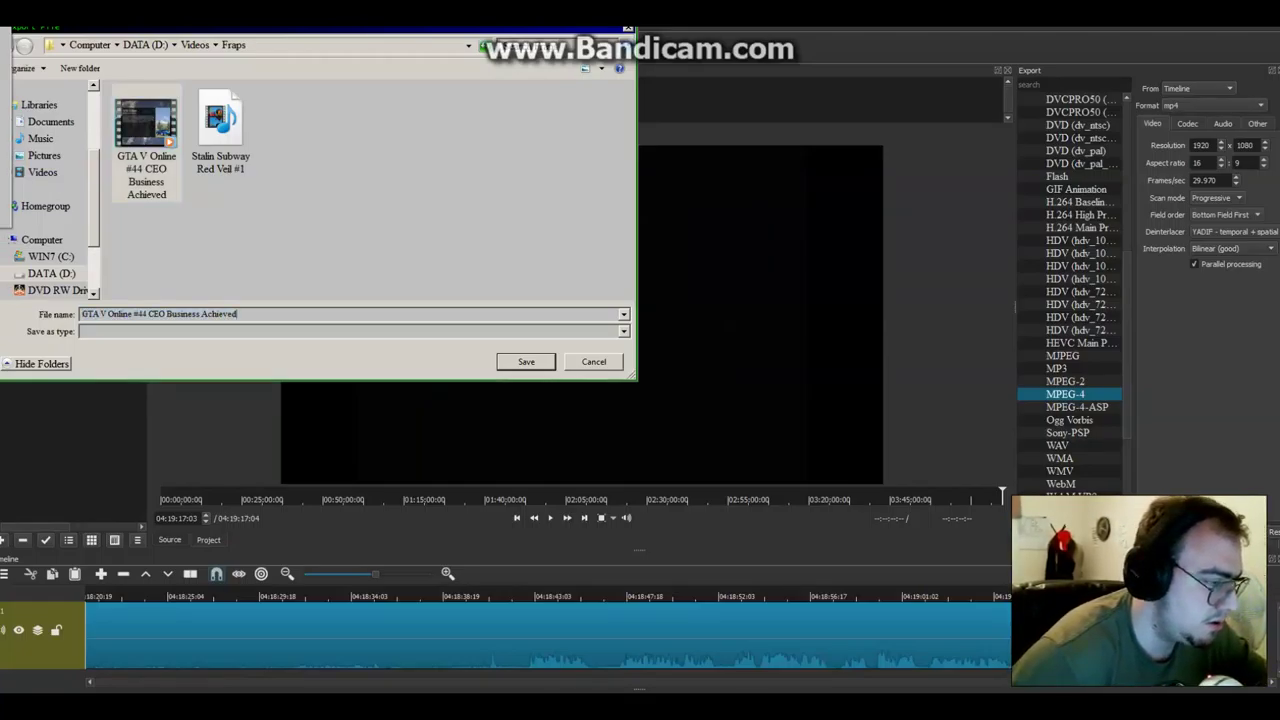
type(".")
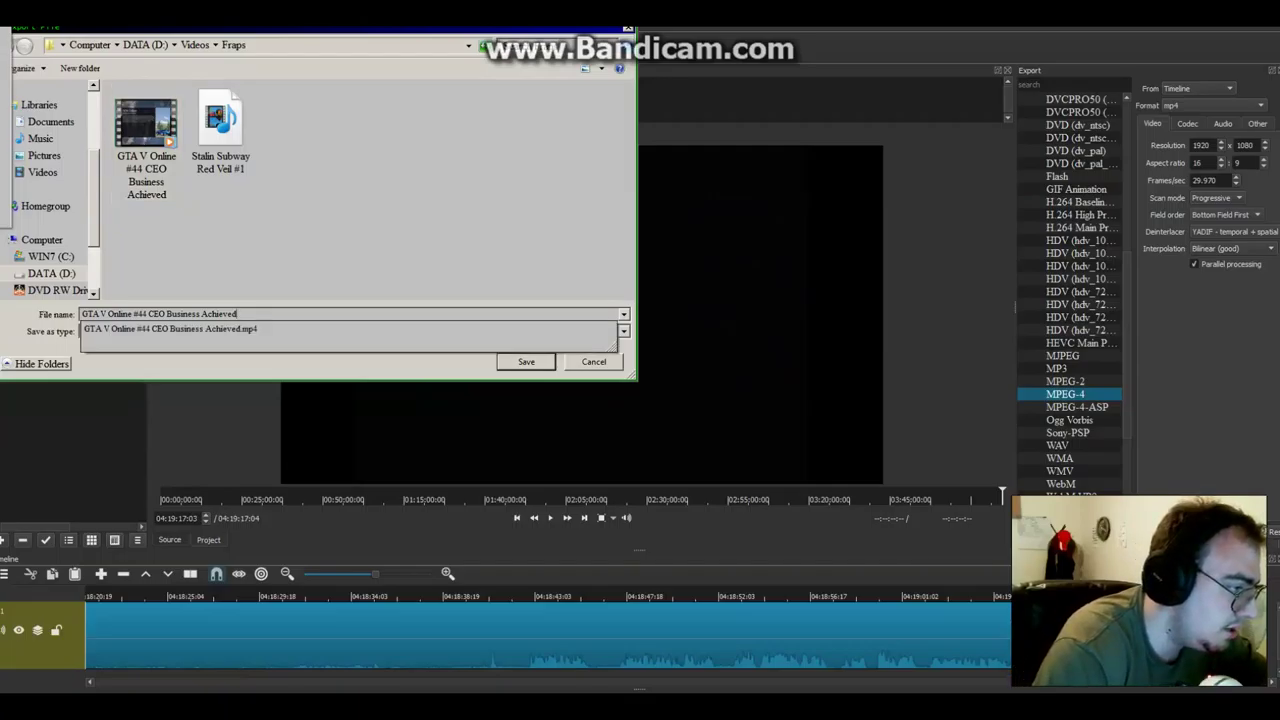
type("(good version")
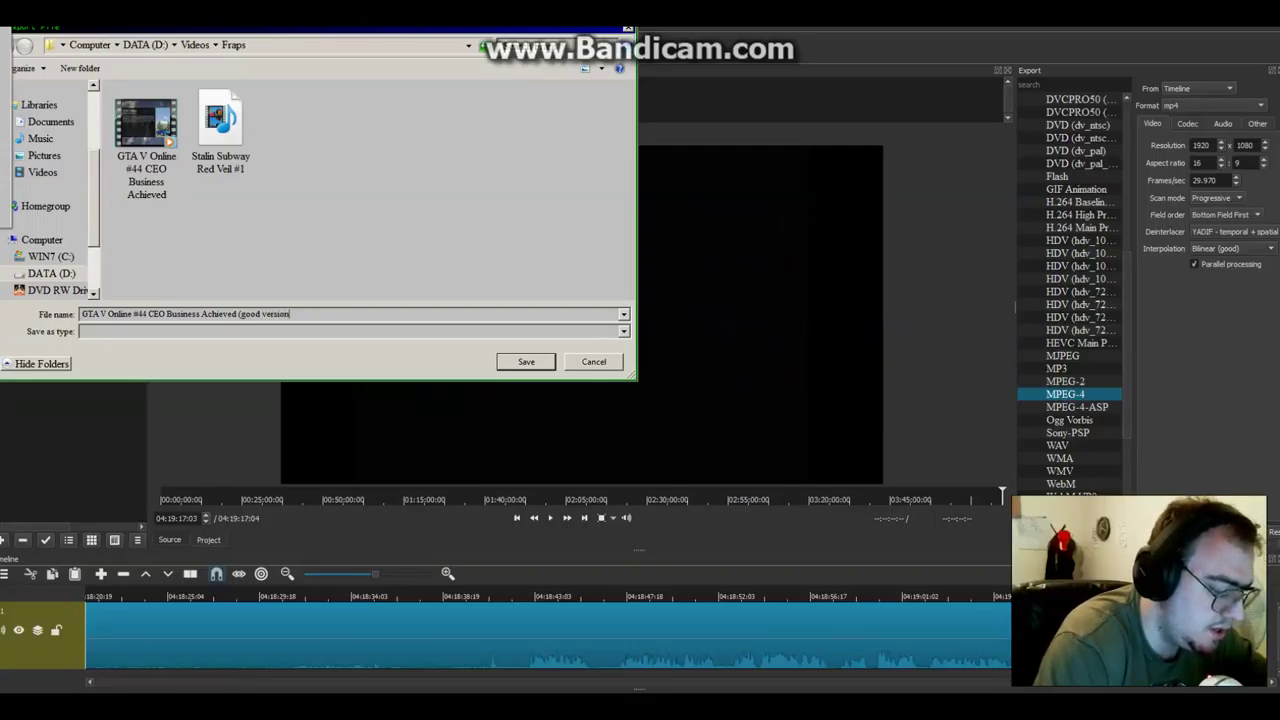
type(".mp4")
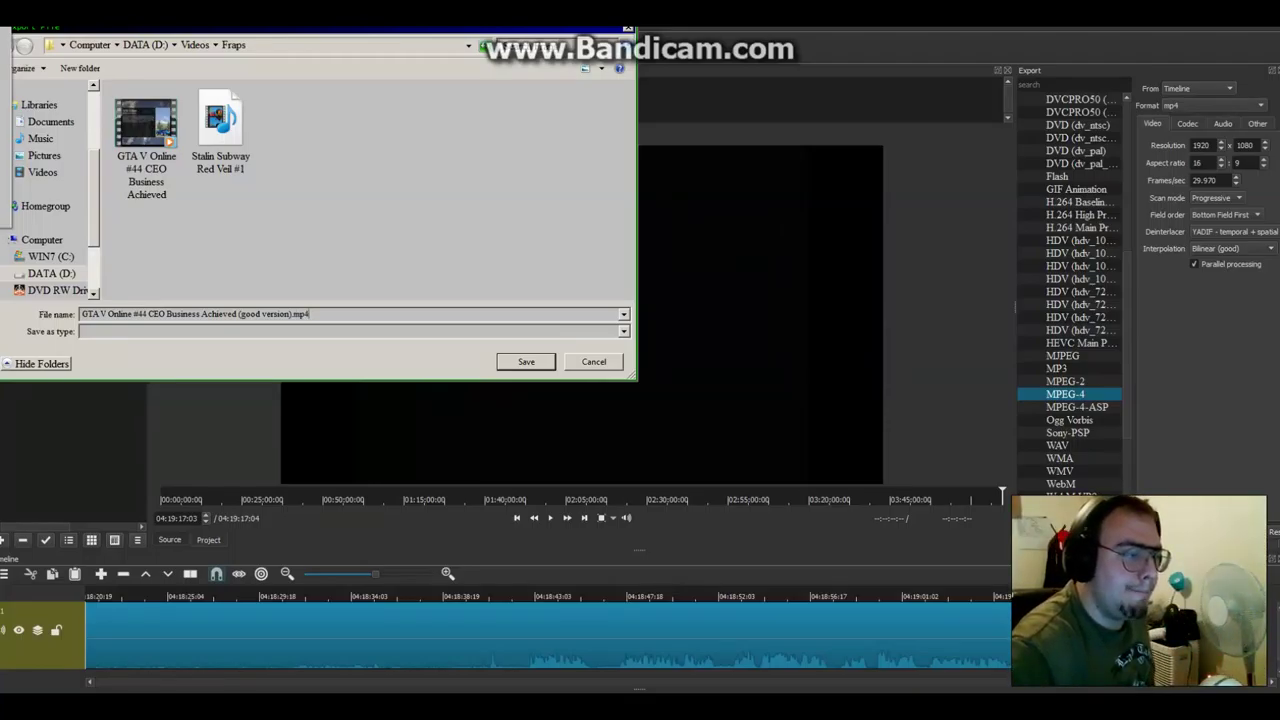
key("Return")
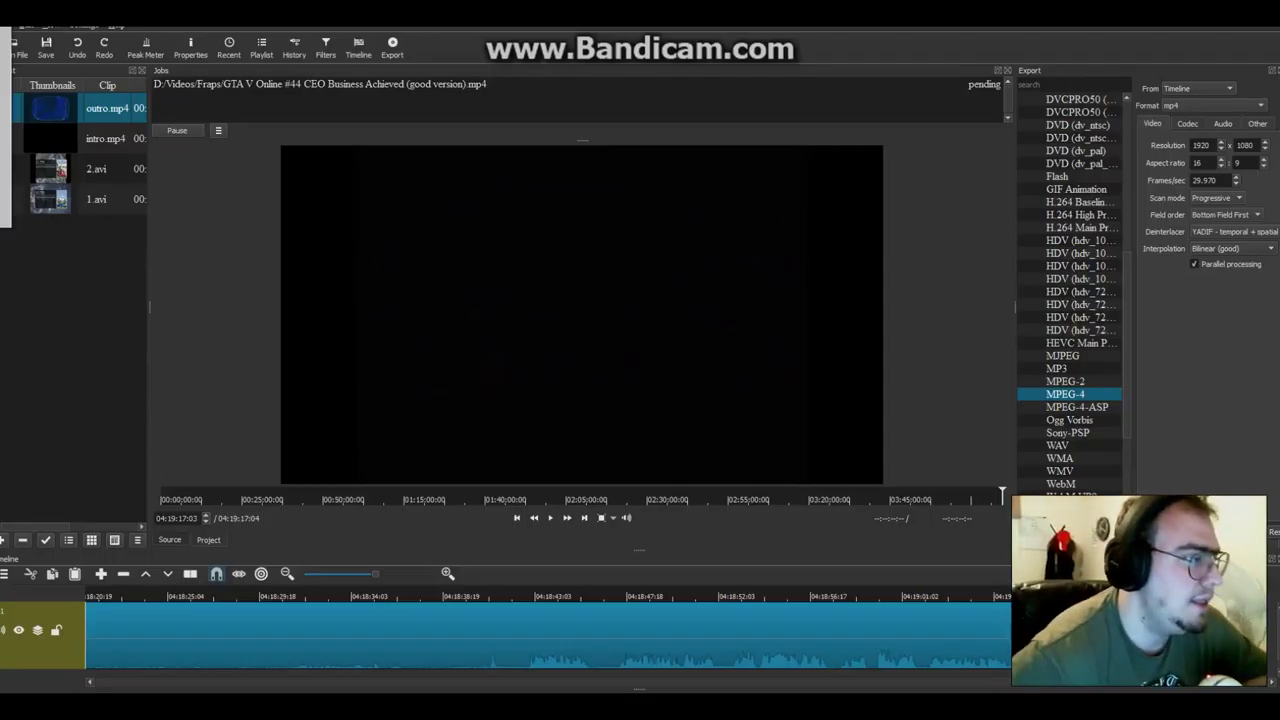
right_click(405, 84)
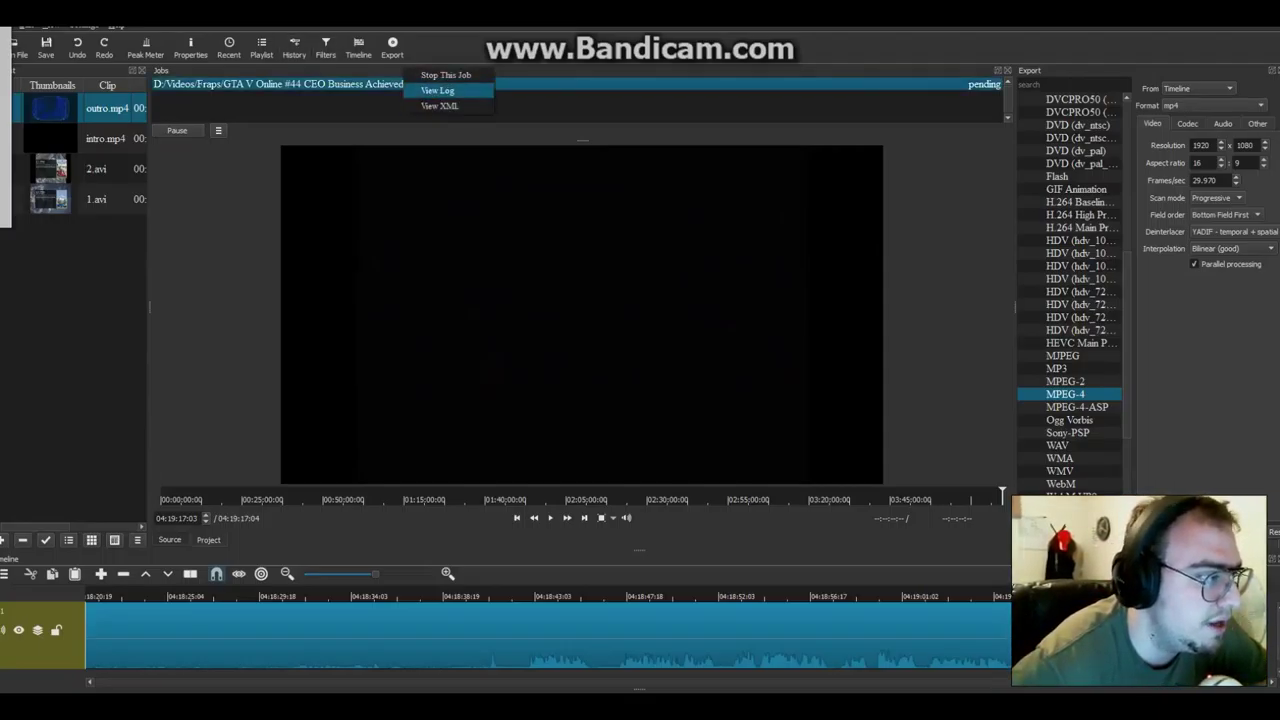
left_click(437, 90)
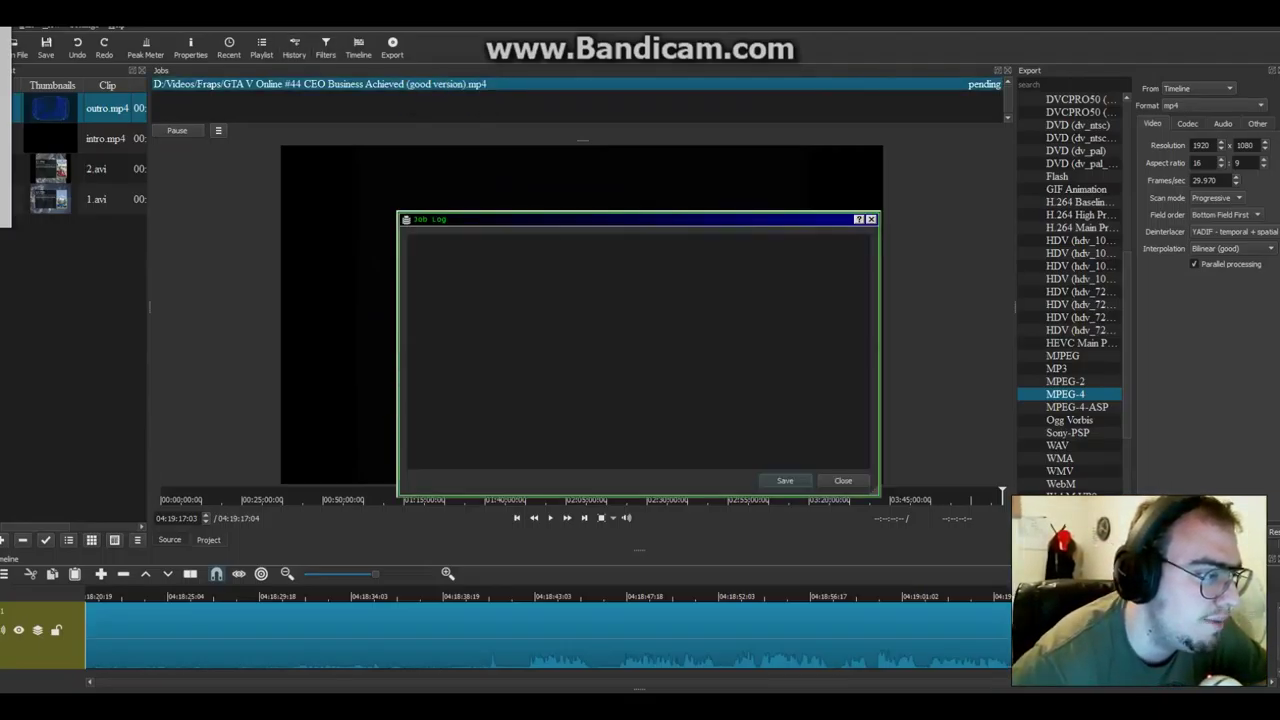
mouse_move(640, 219)
left_mouse_down()
mouse_move(632, 147)
mouse_move(557, 182)
left_mouse_up()
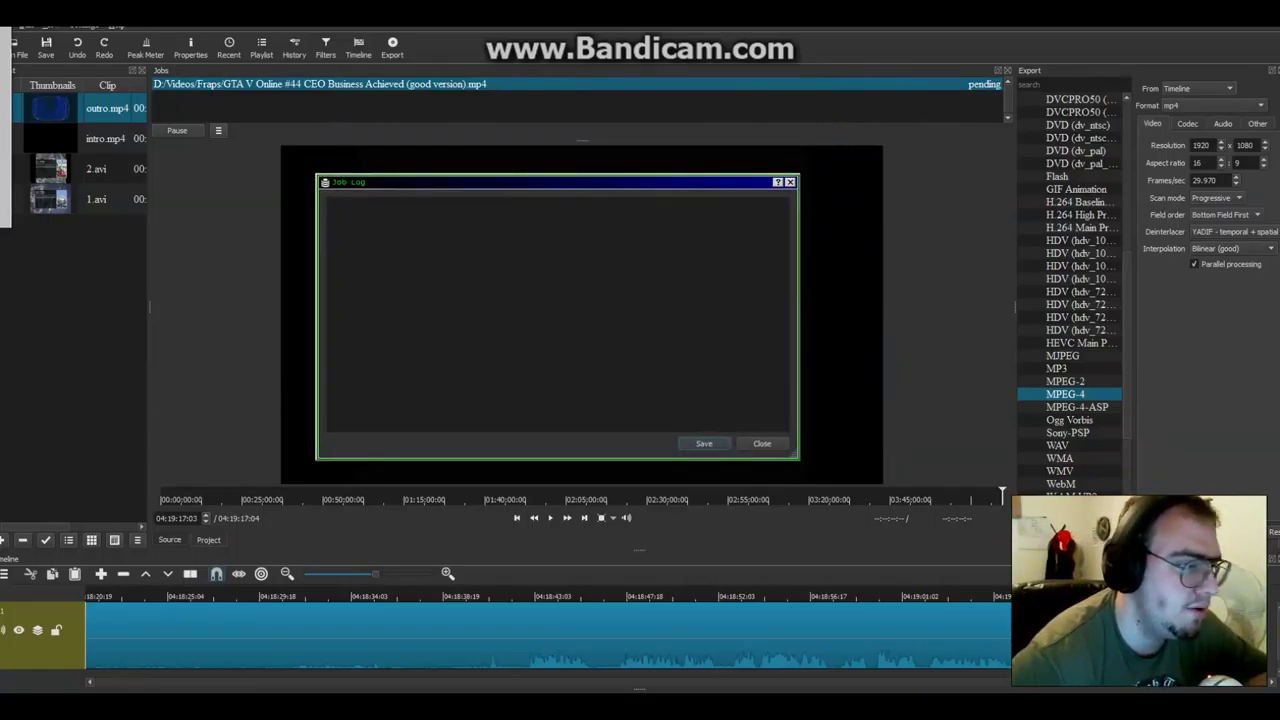
left_click(790, 182)
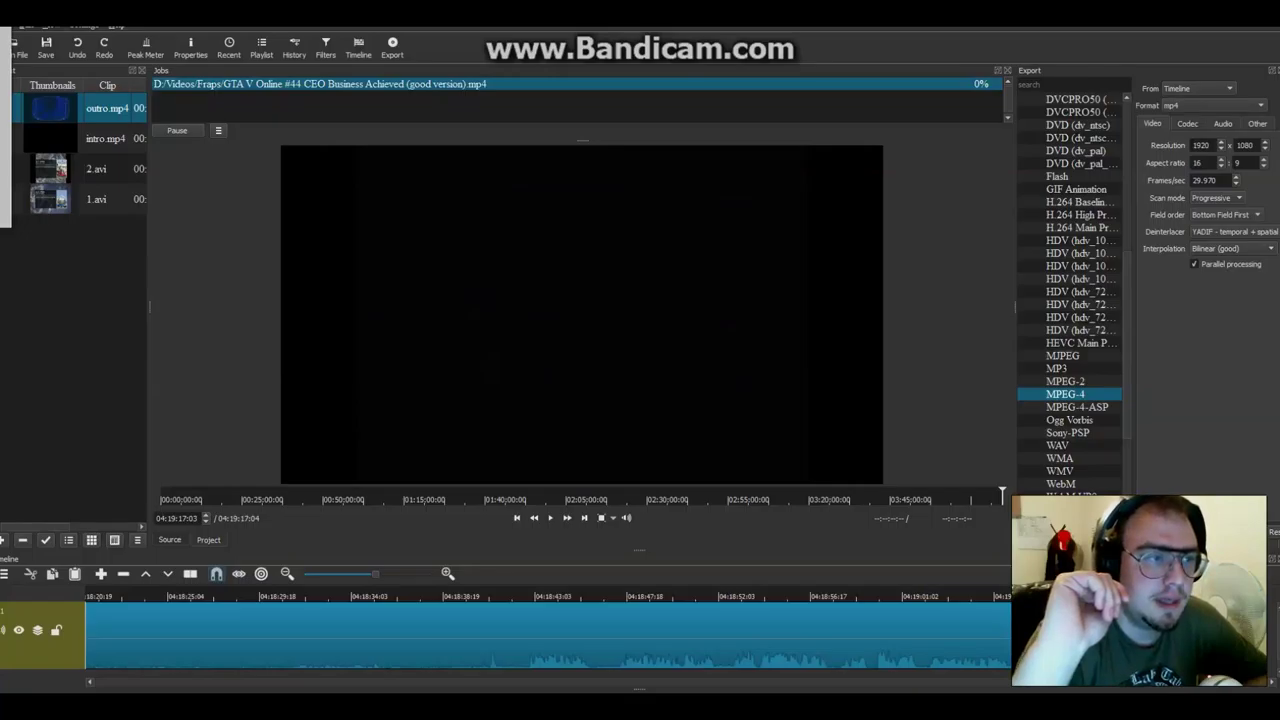
Read the running export job's log, then close it
right_click(644, 76)
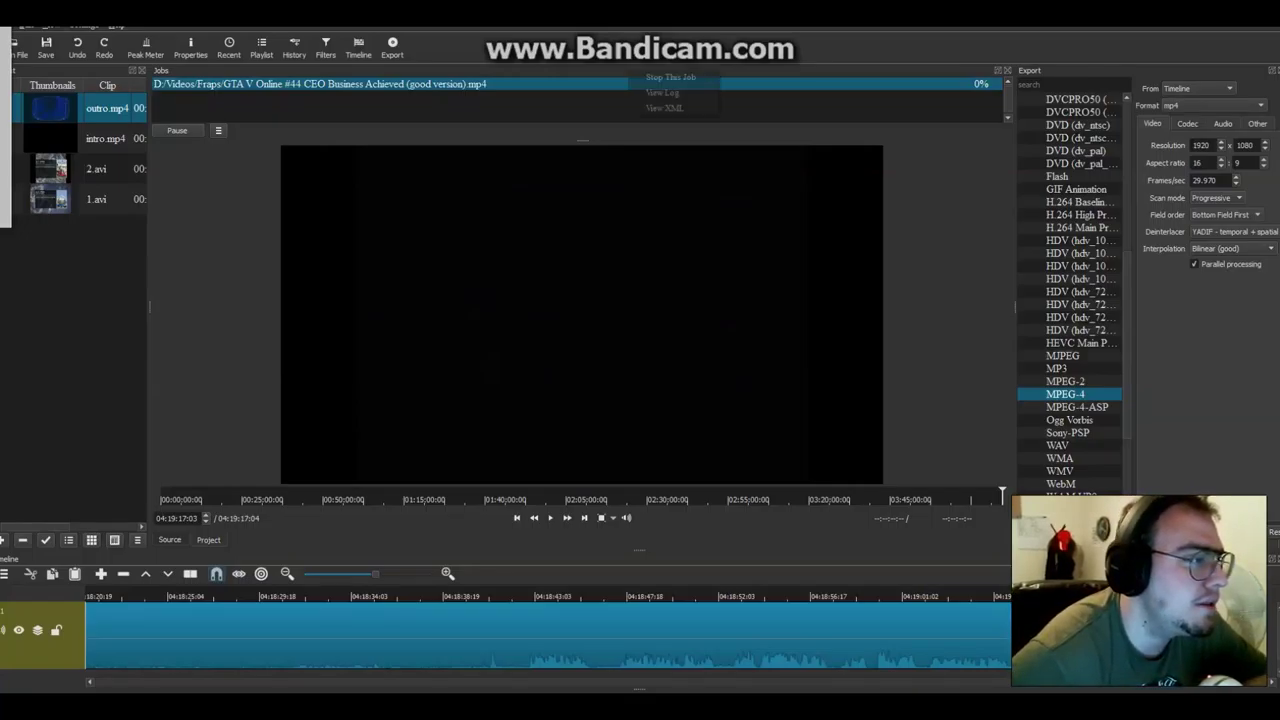
left_click(662, 92)
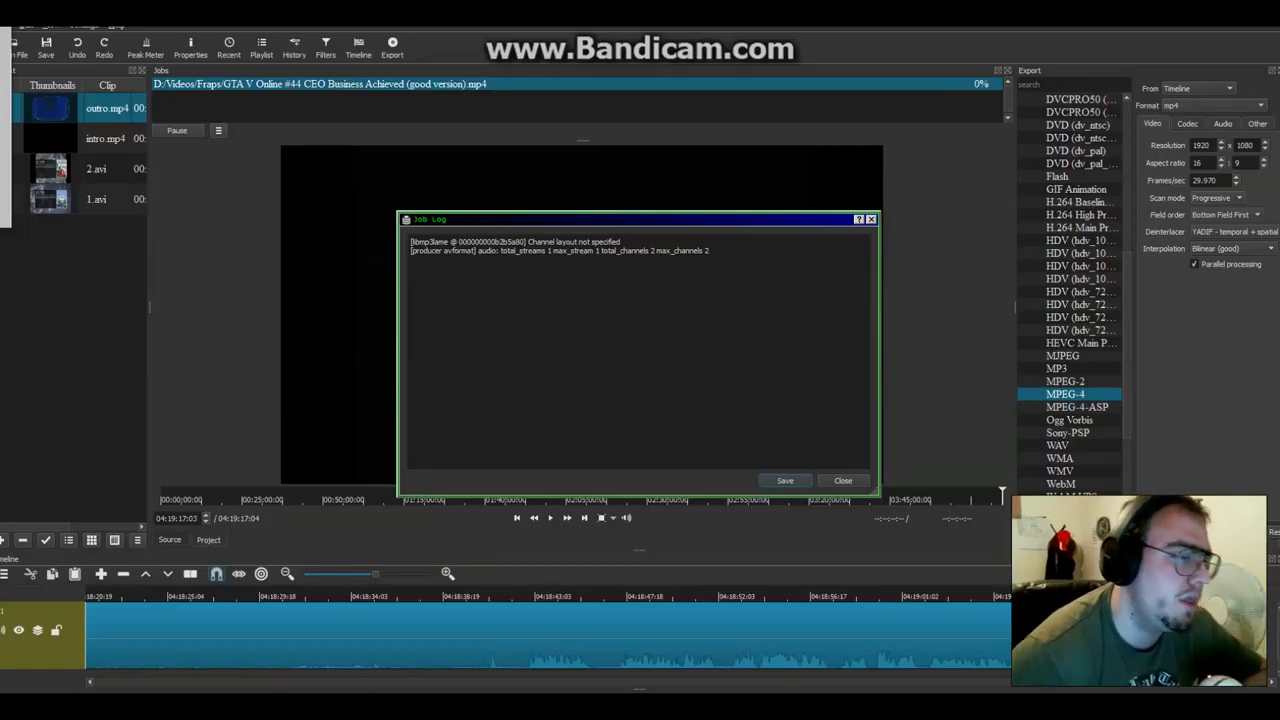
key("Escape")
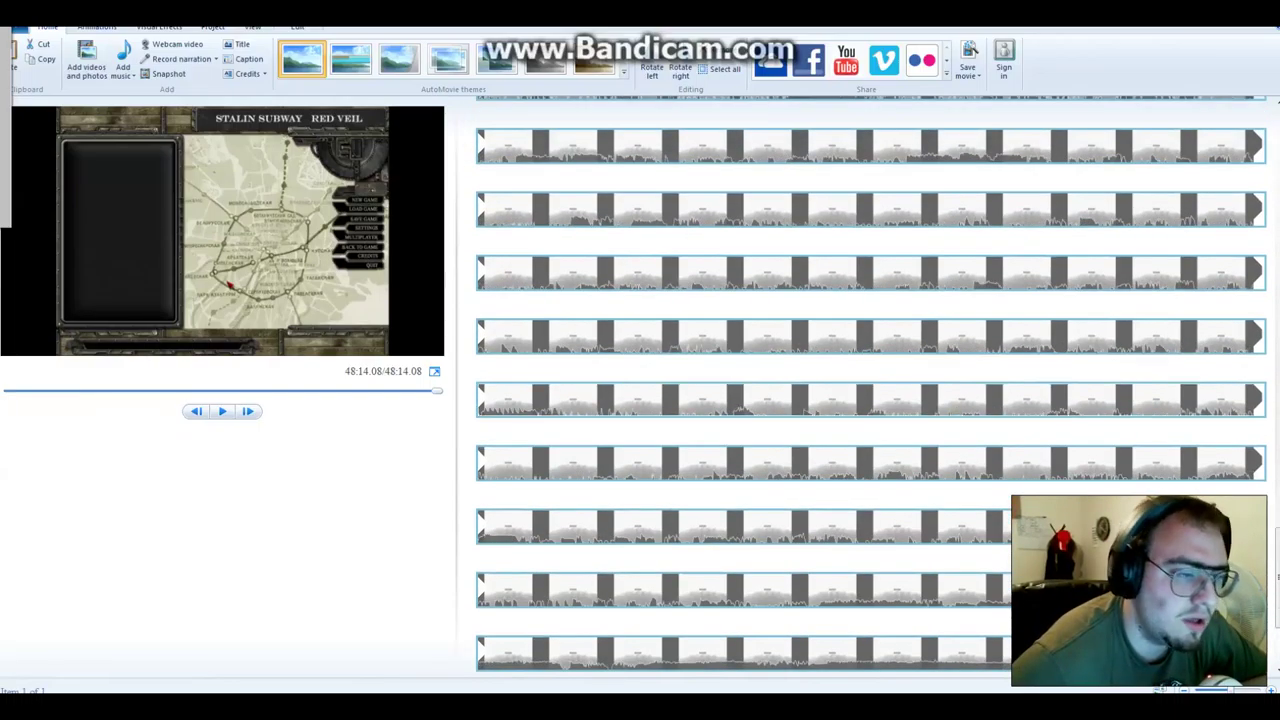
scroll(870, 390, "down", 5)
scroll(870, 390, "down", 5)
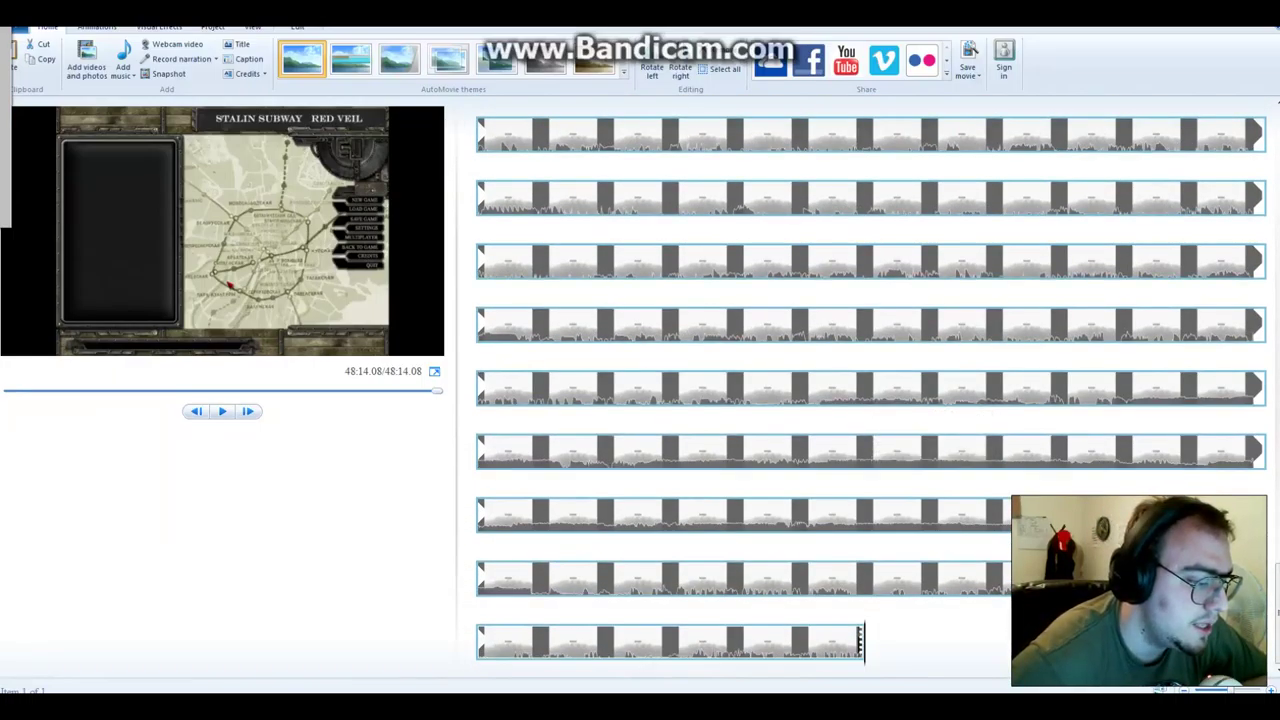
Return to Shotcut, where the GTA V Online #44 export job is still at 0%
key("alt+Tab")
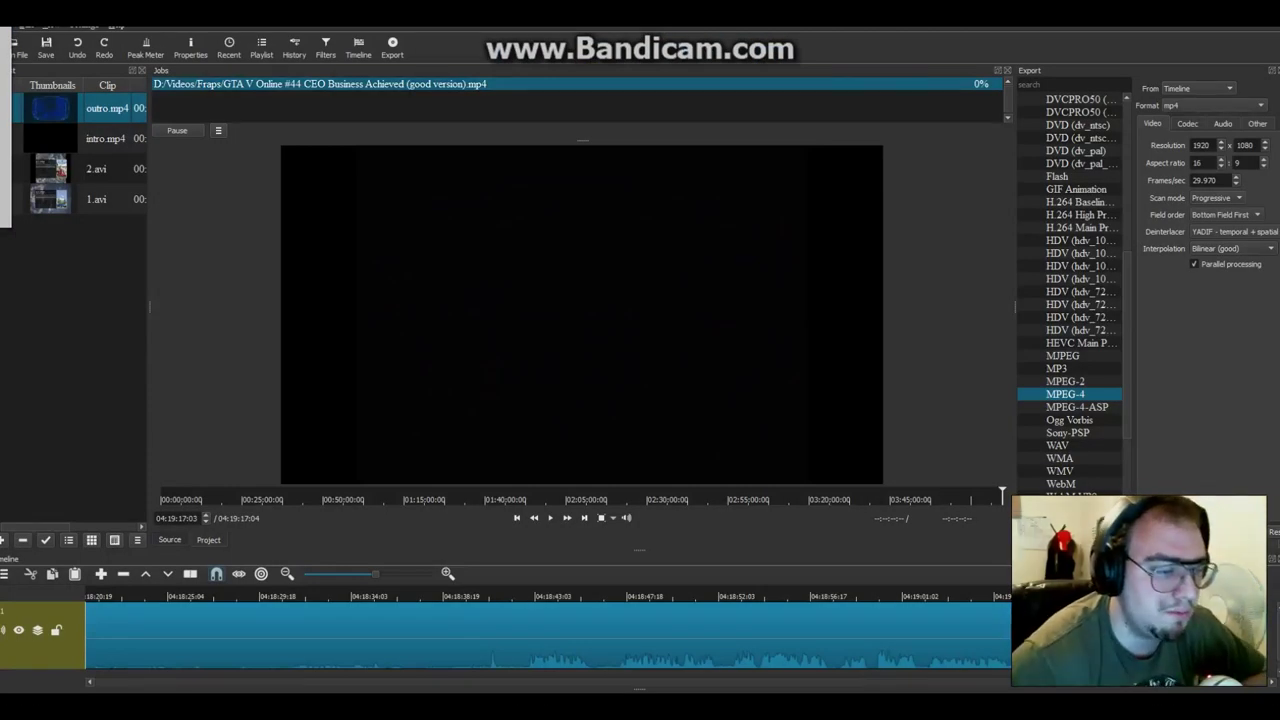
Bring up Bandicut's progress window for the Stalin Subway Red Veil #1.mp4 join, now at 23%
key("alt+Tab")
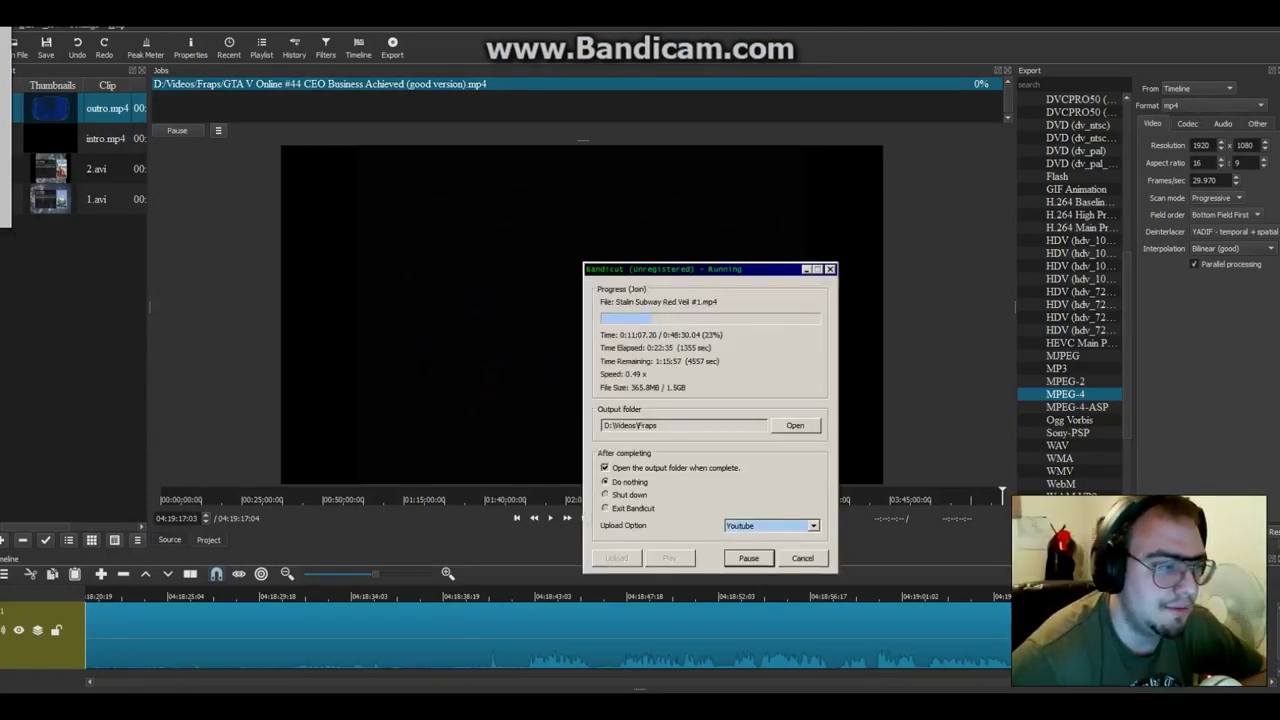